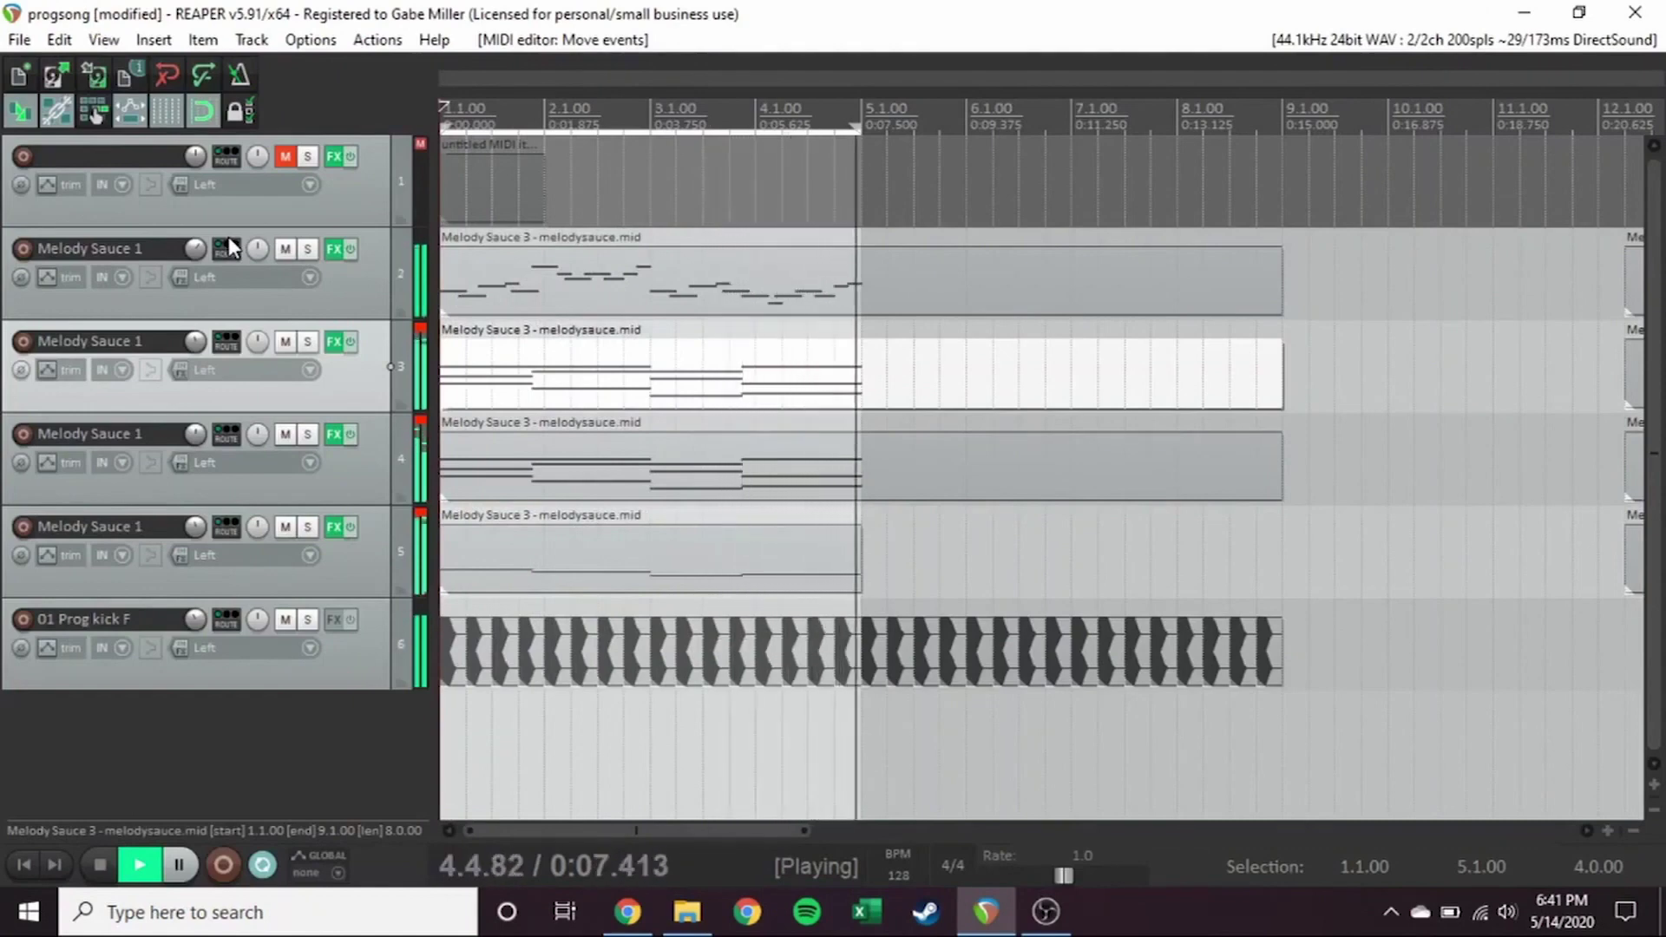
scroll(519, 386, "up", 1)
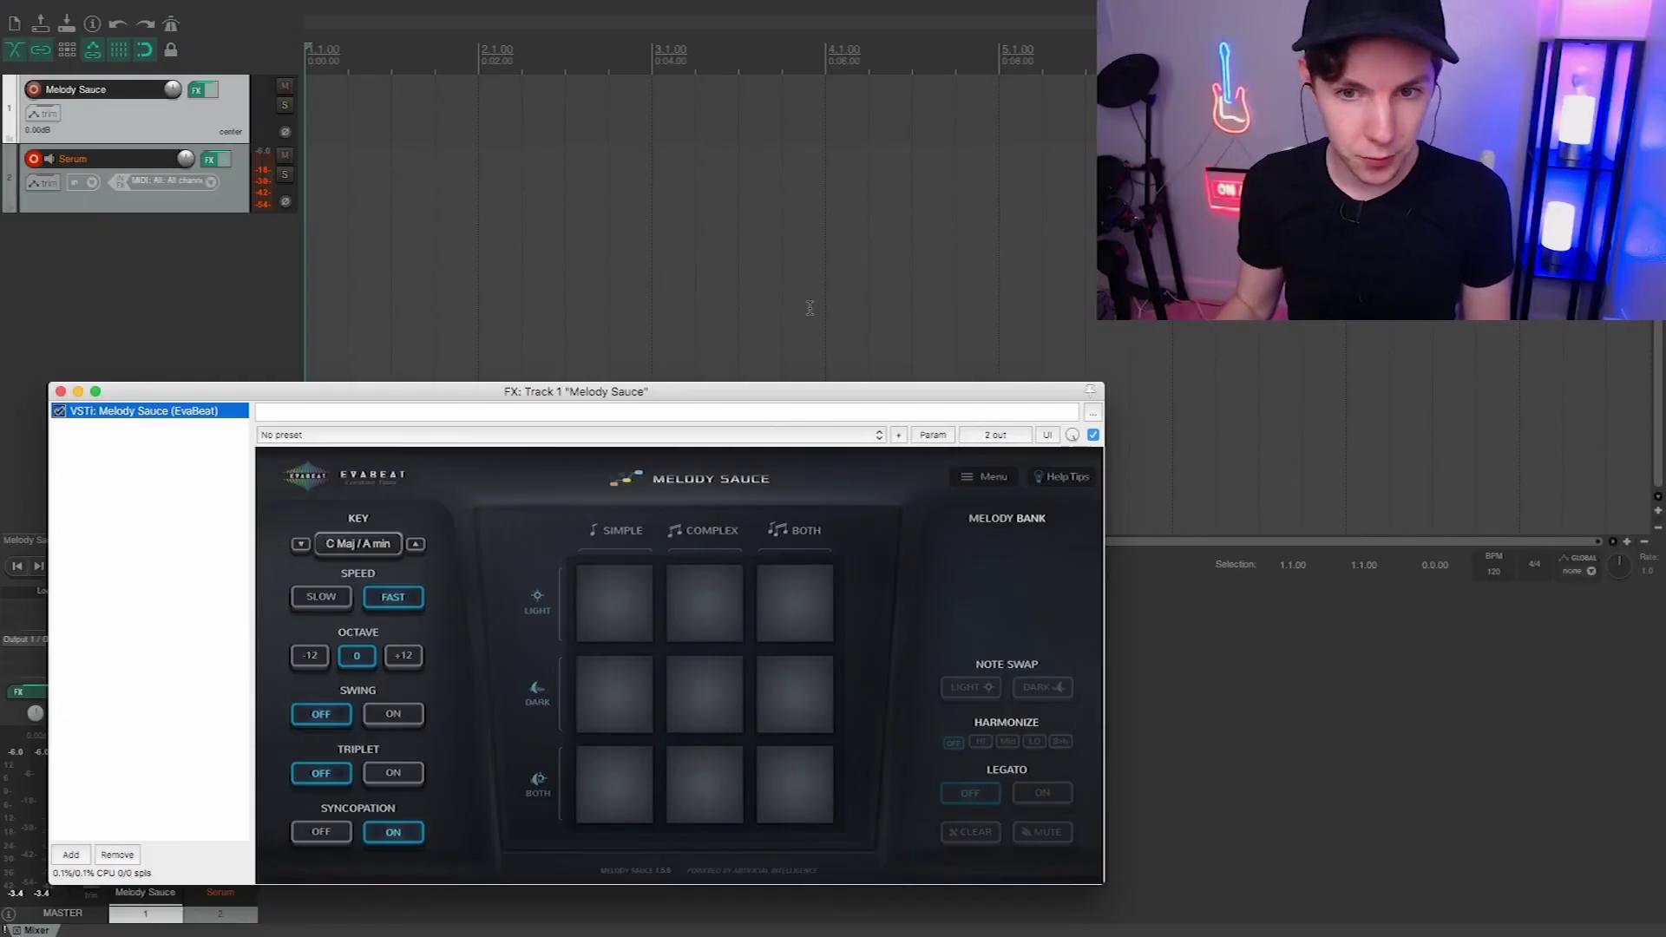
- Generate a Dark Complex melody in Melody Sauce and place it at the start of the Serum track for playback
left_click_drag(802, 398, 804, 383)
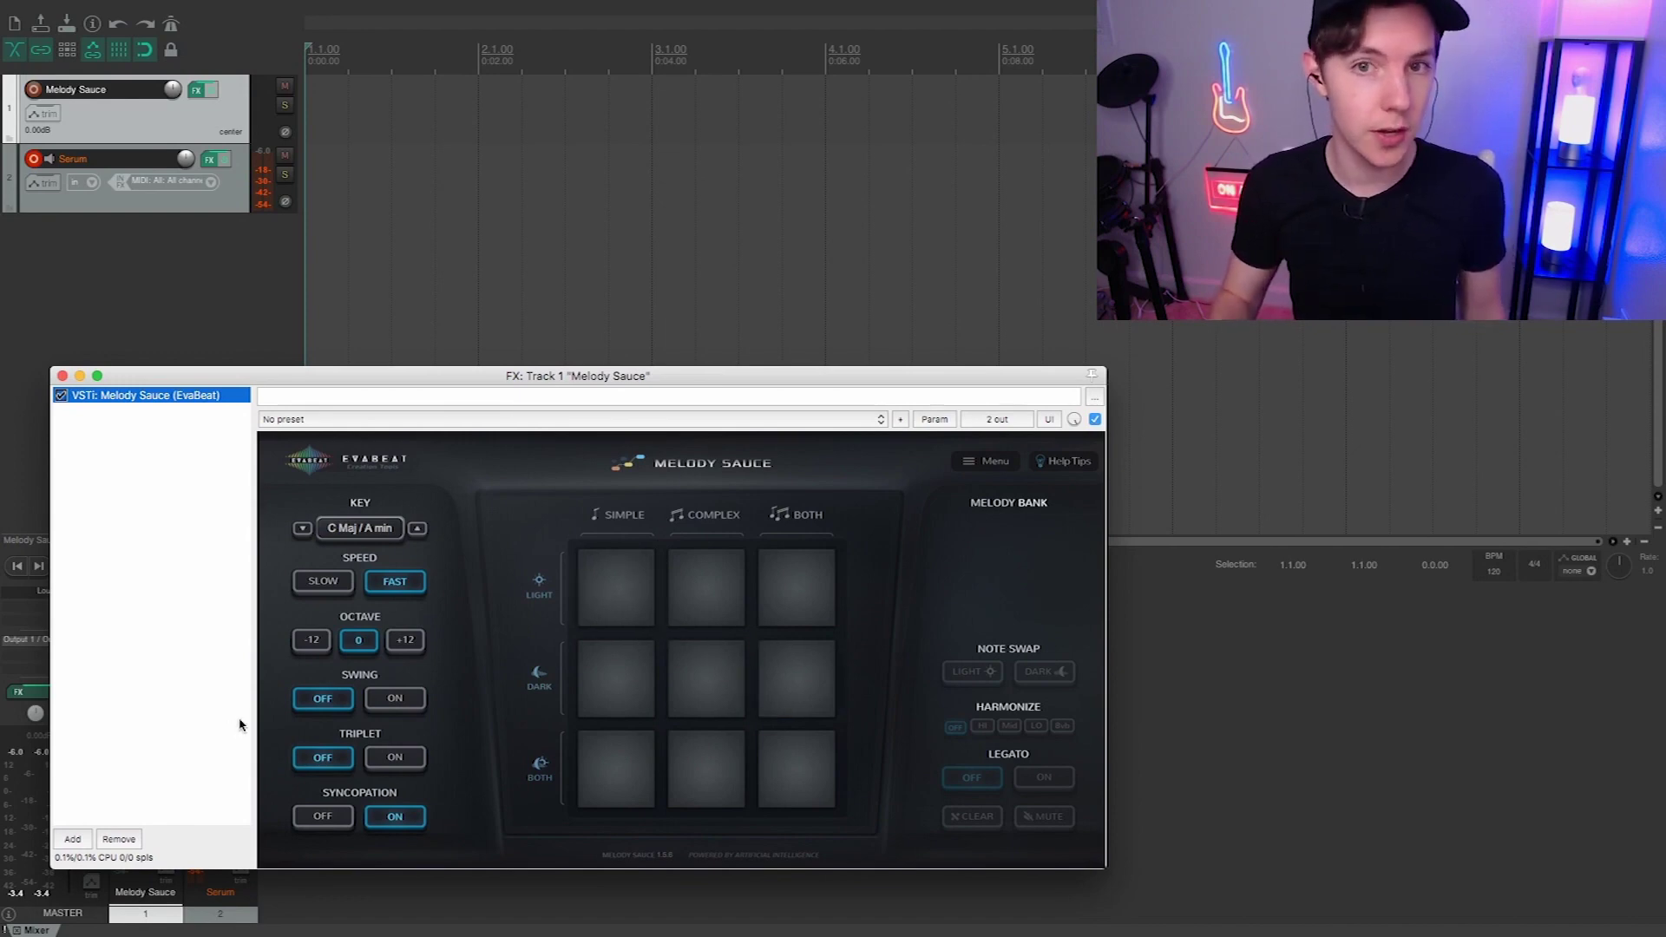
left_click(699, 682)
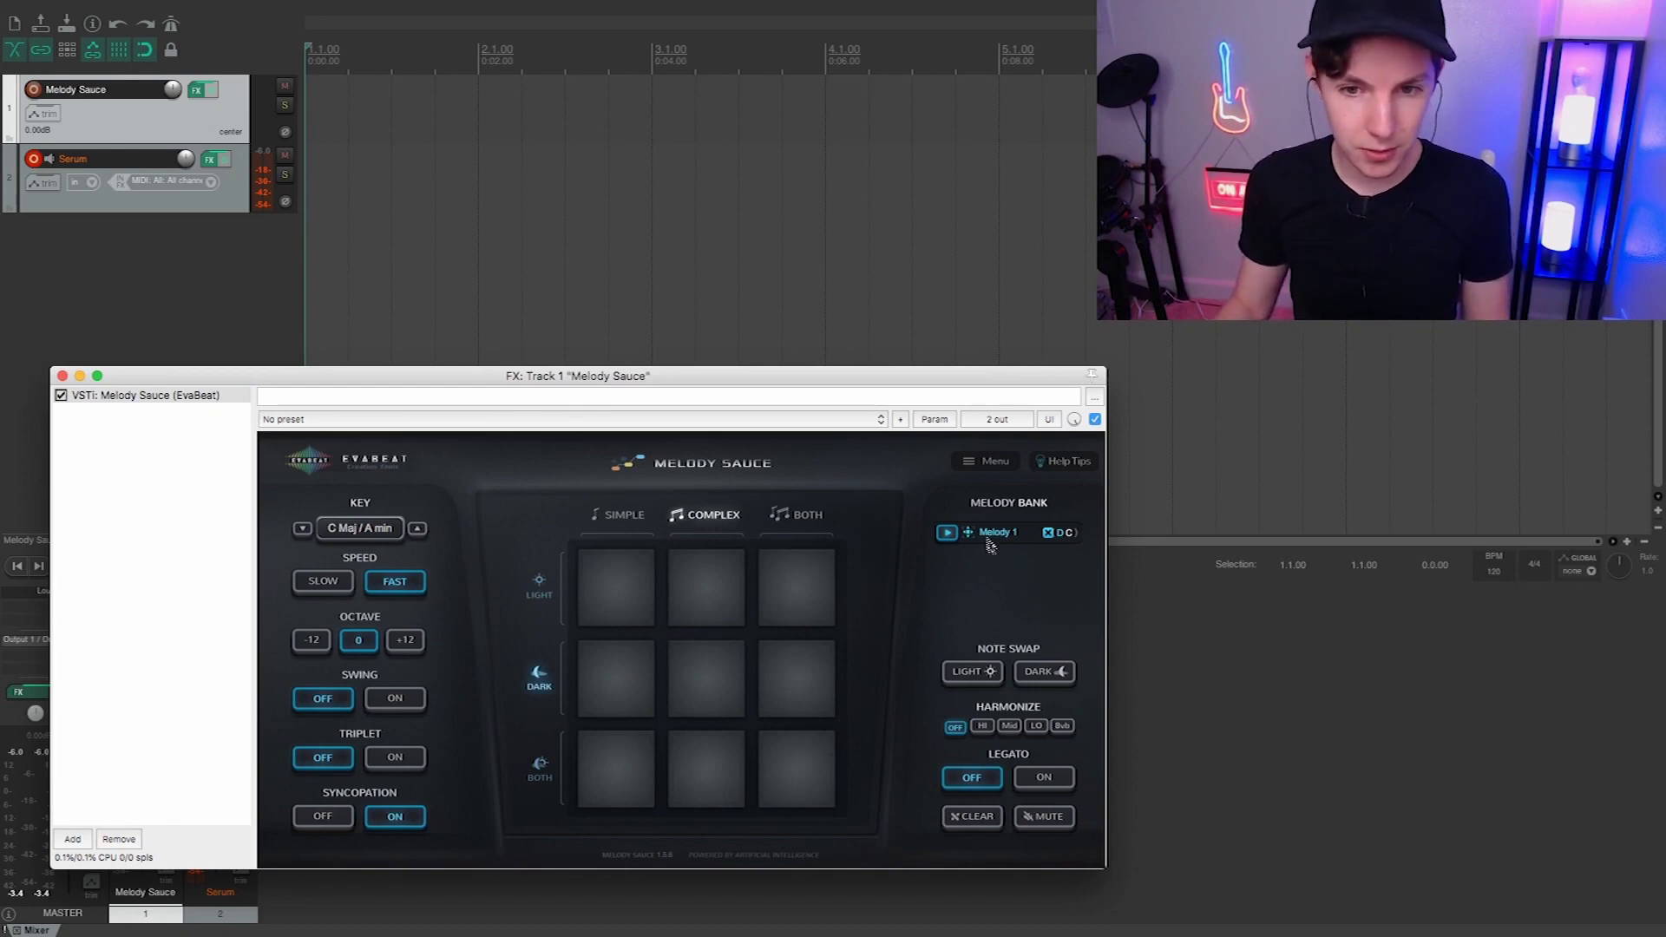
left_click_drag(970, 537, 321, 183)
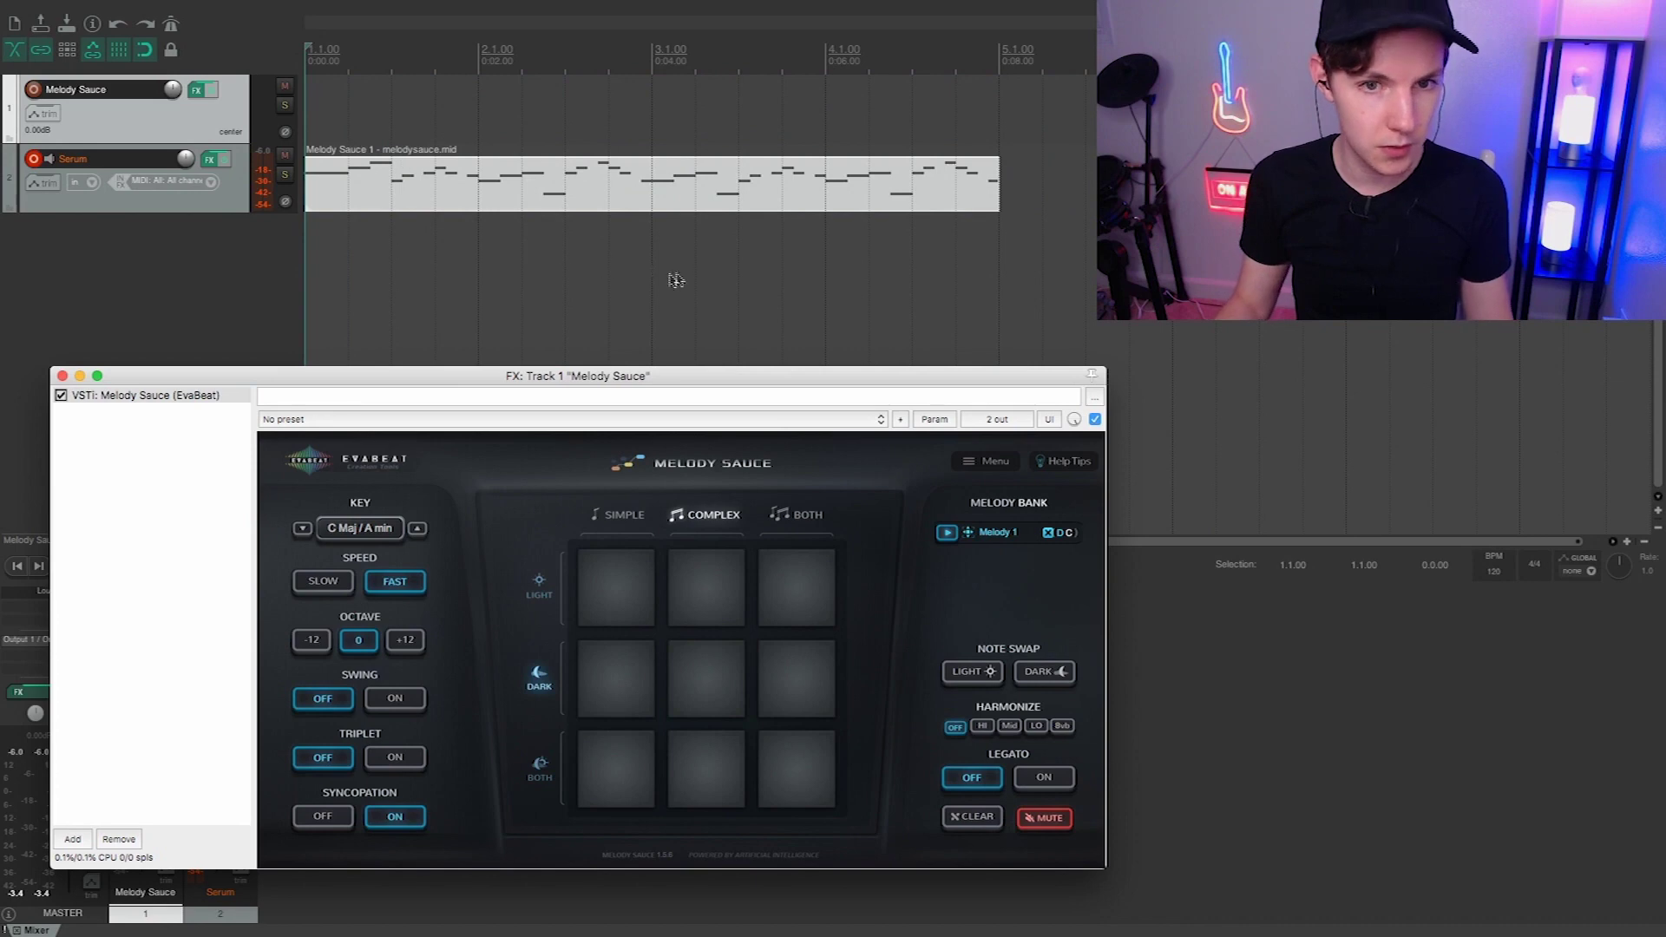
key("space")
left_click(382, 107)
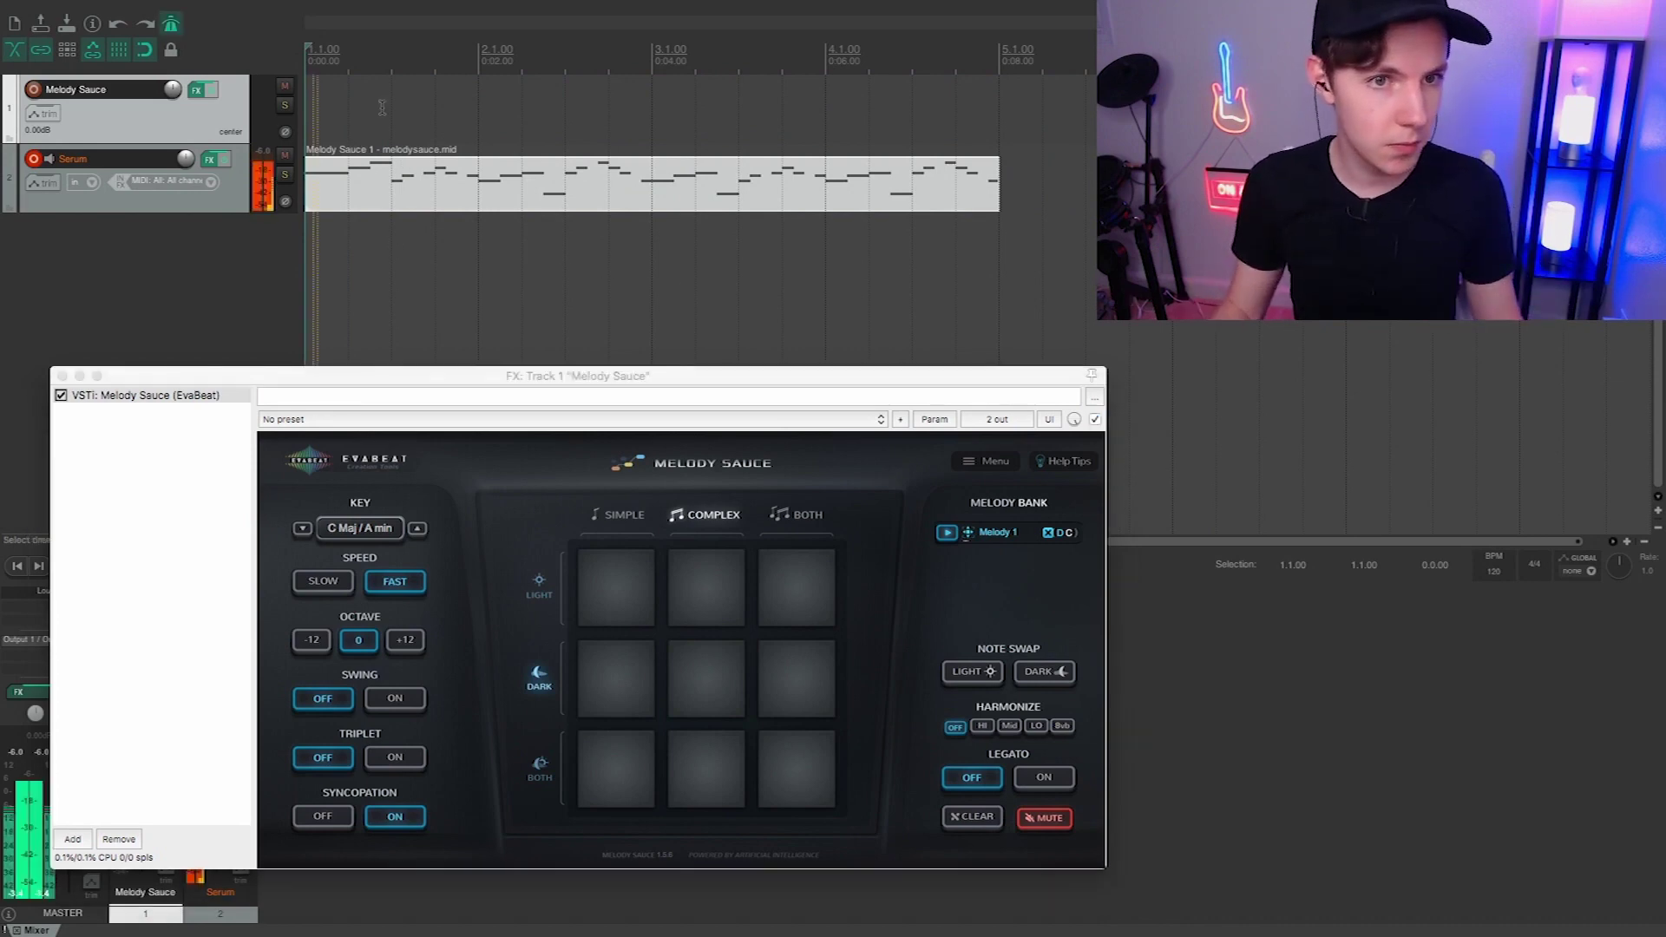
key("XF86AudioRaiseVolume")
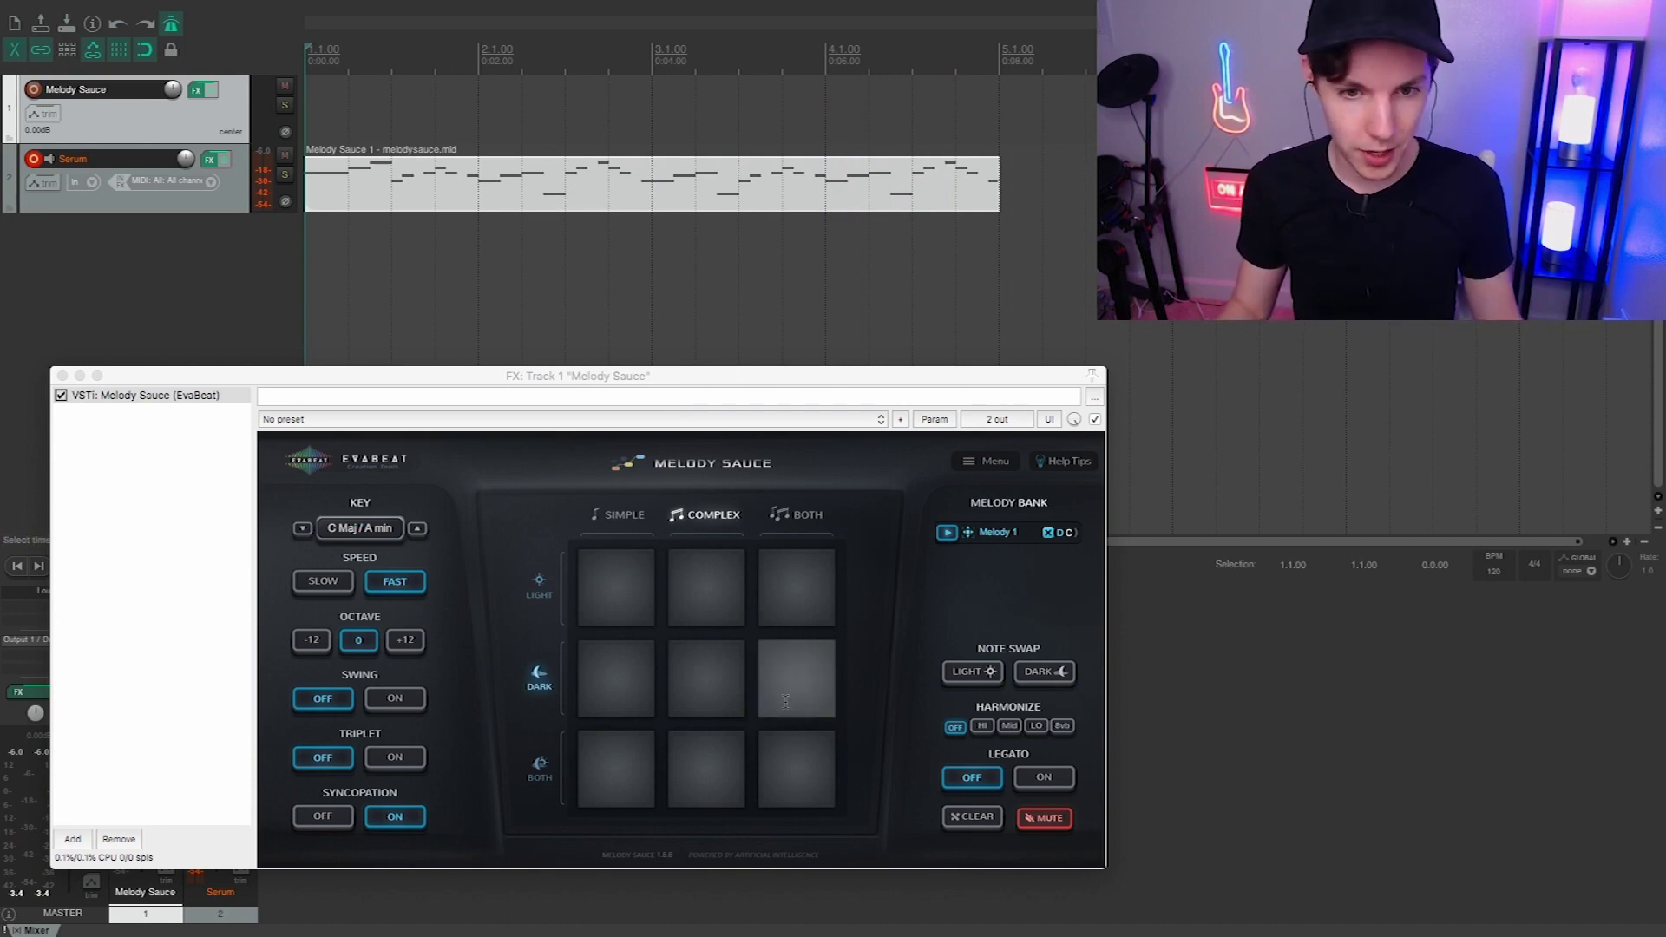
- Generate further melodies up to Melody 4, a Both Complex one, and place Melody 4 on the Serum track at bar 6
left_click(638, 762)
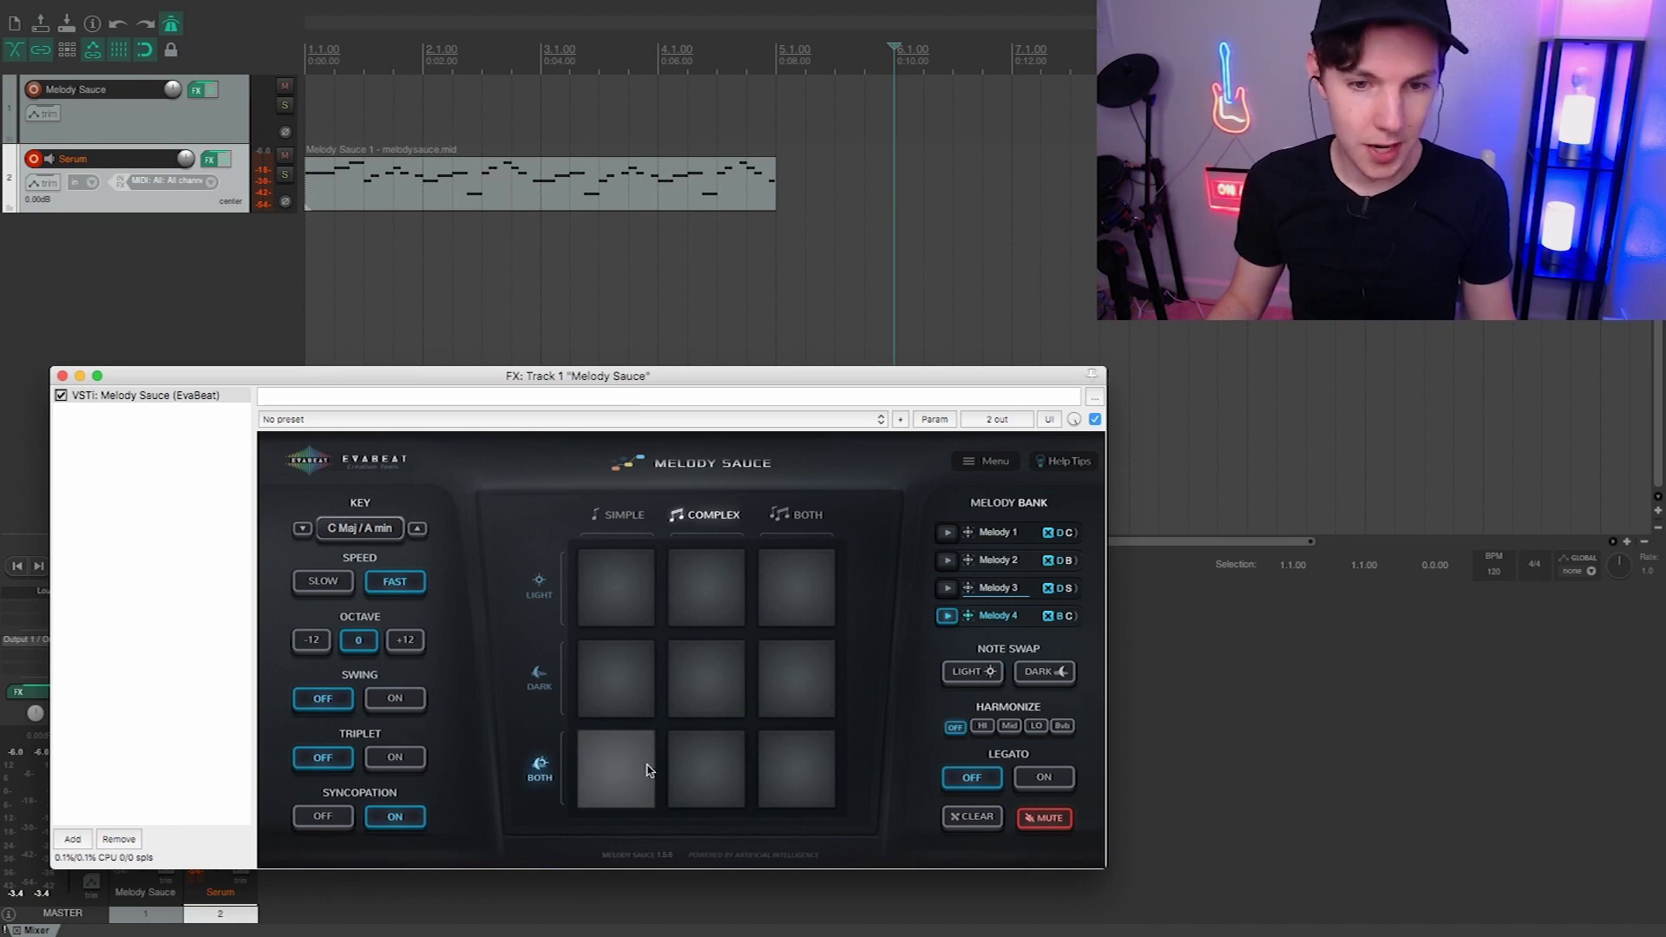
left_click_drag(968, 616, 907, 200)
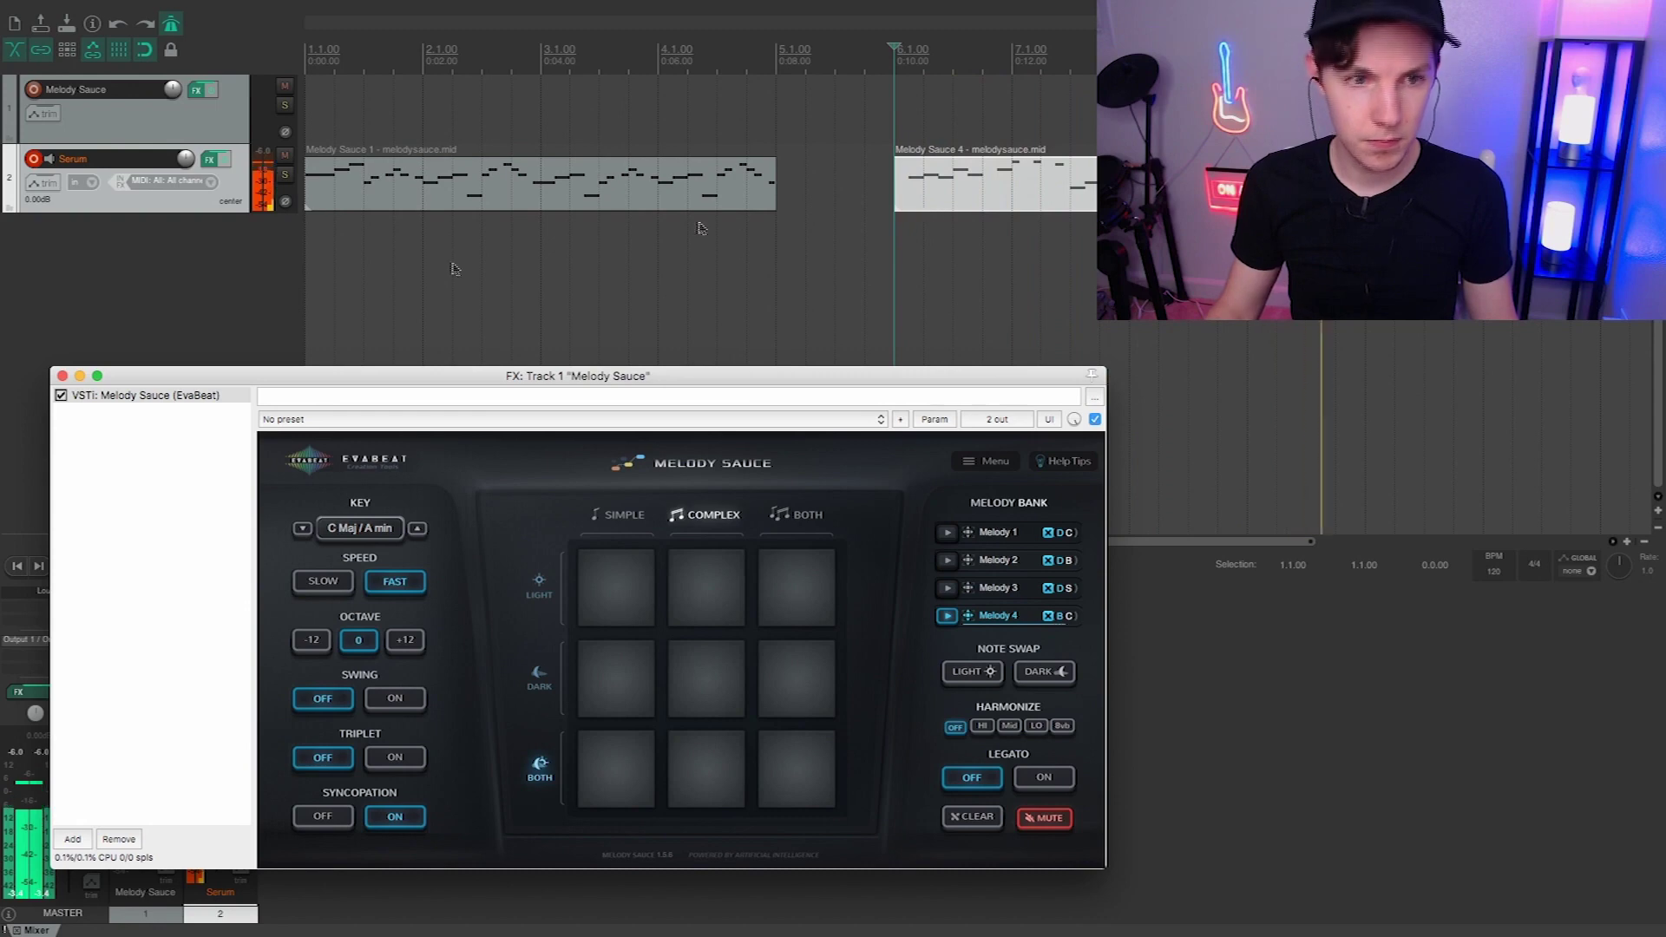
left_click(62, 377)
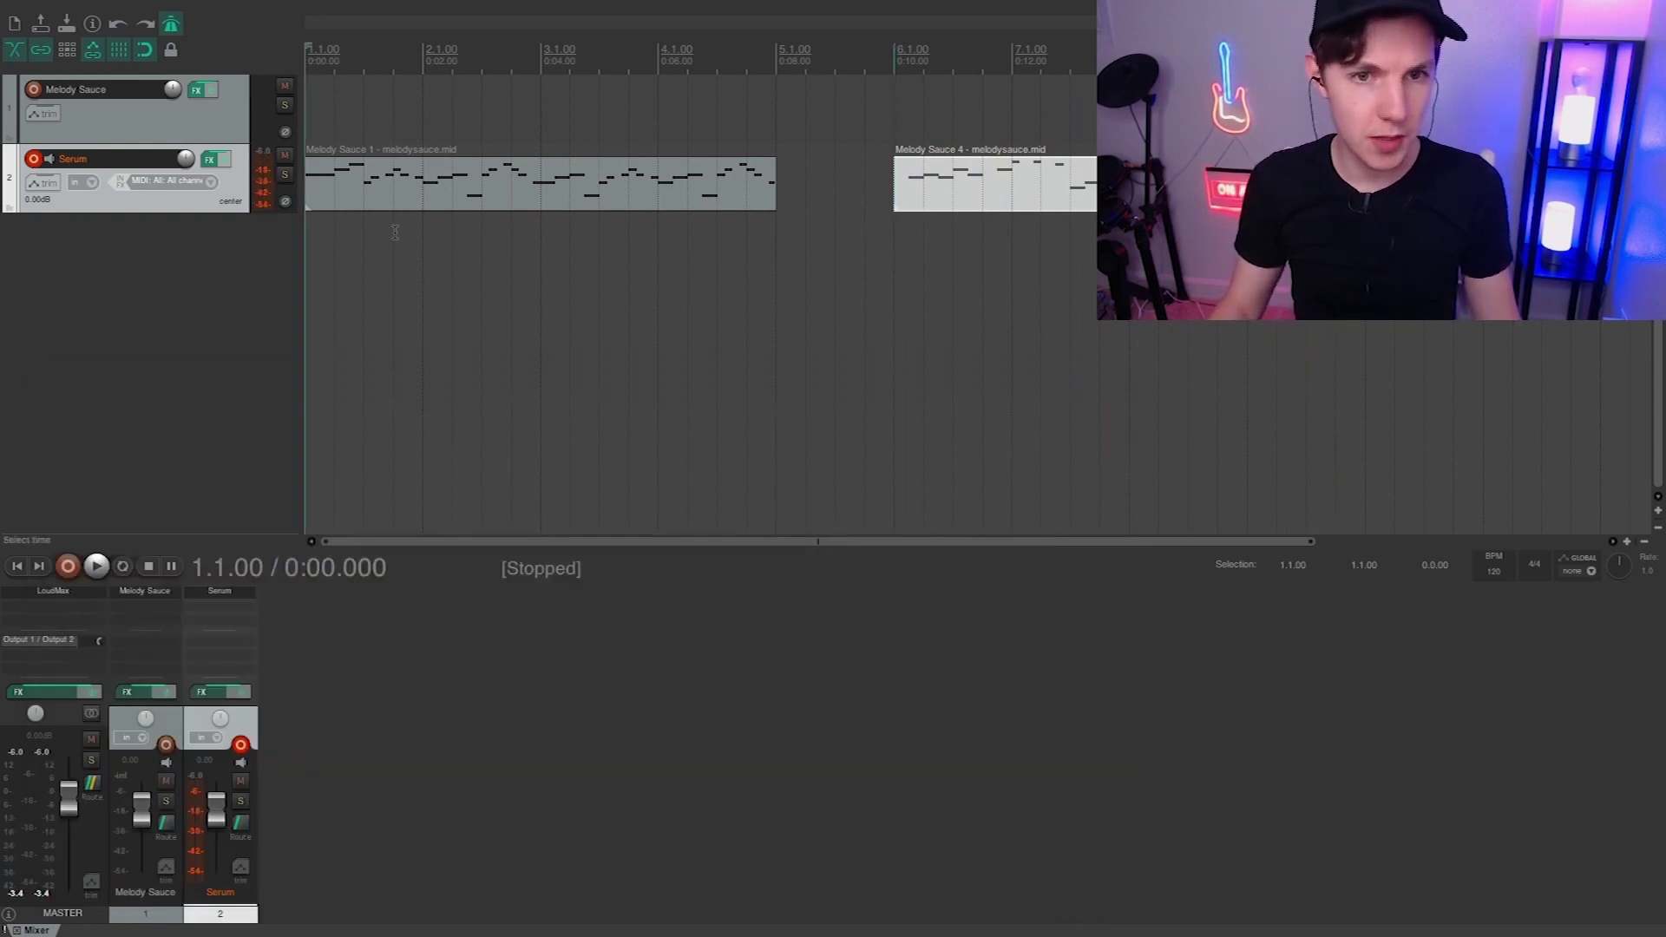
- Open the Melody Sauce 1 item for note editing, lower its second note to A3 and play the result
scroll(395, 233, "up", 2)
double_click(317, 188)
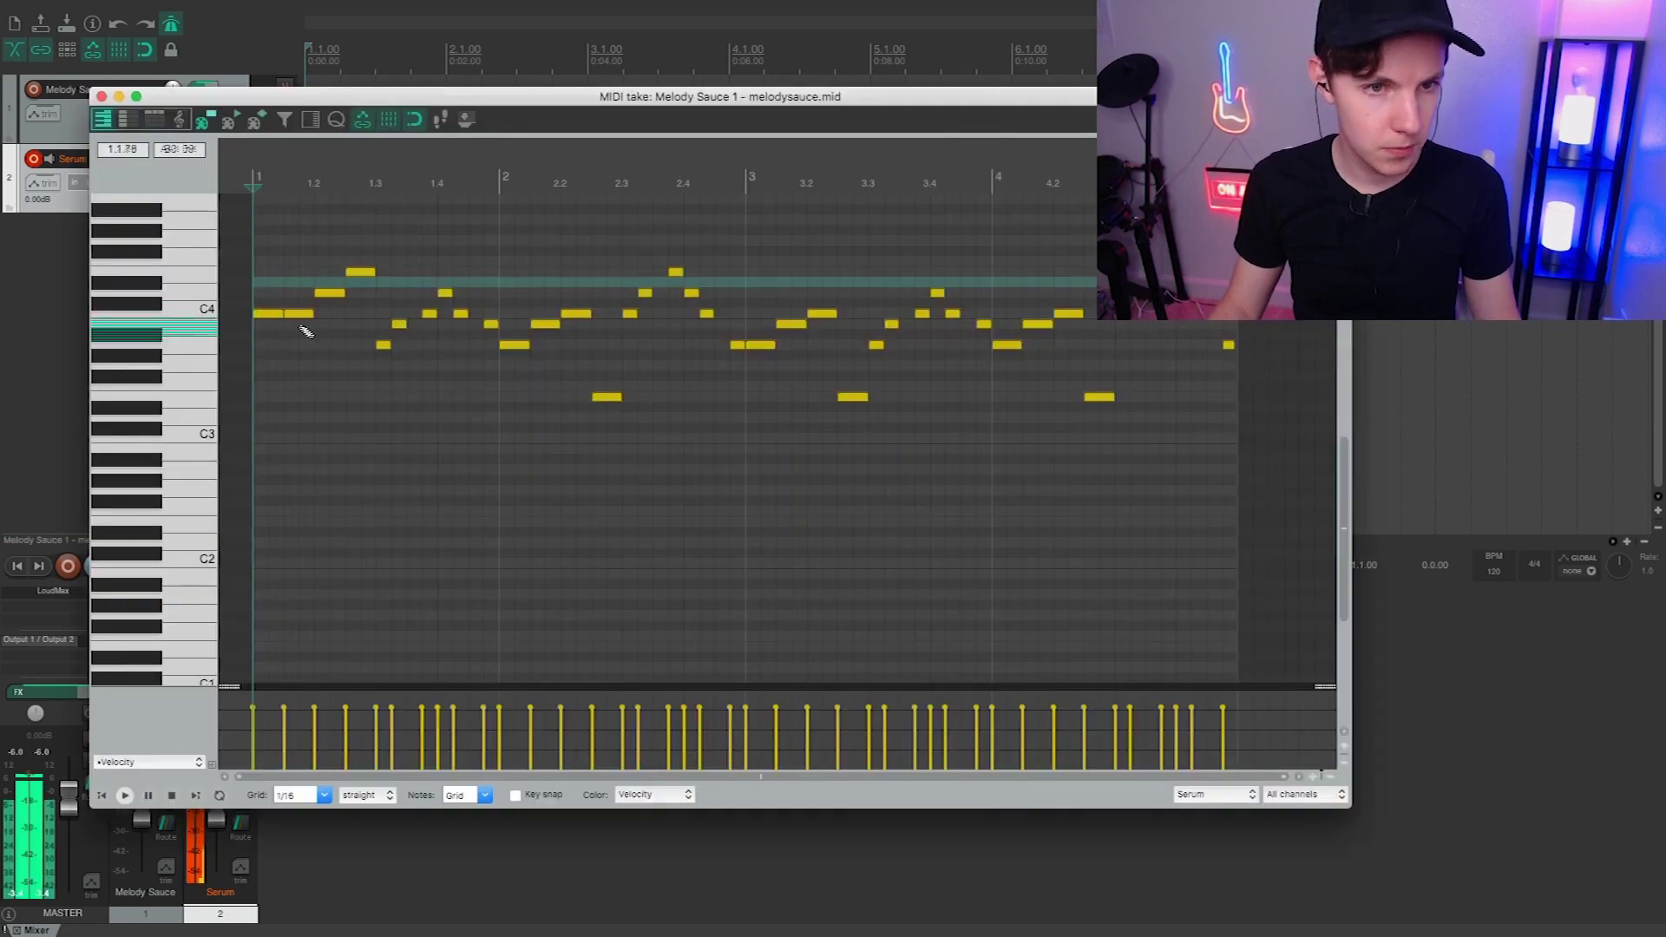
left_click_drag(292, 318, 295, 348)
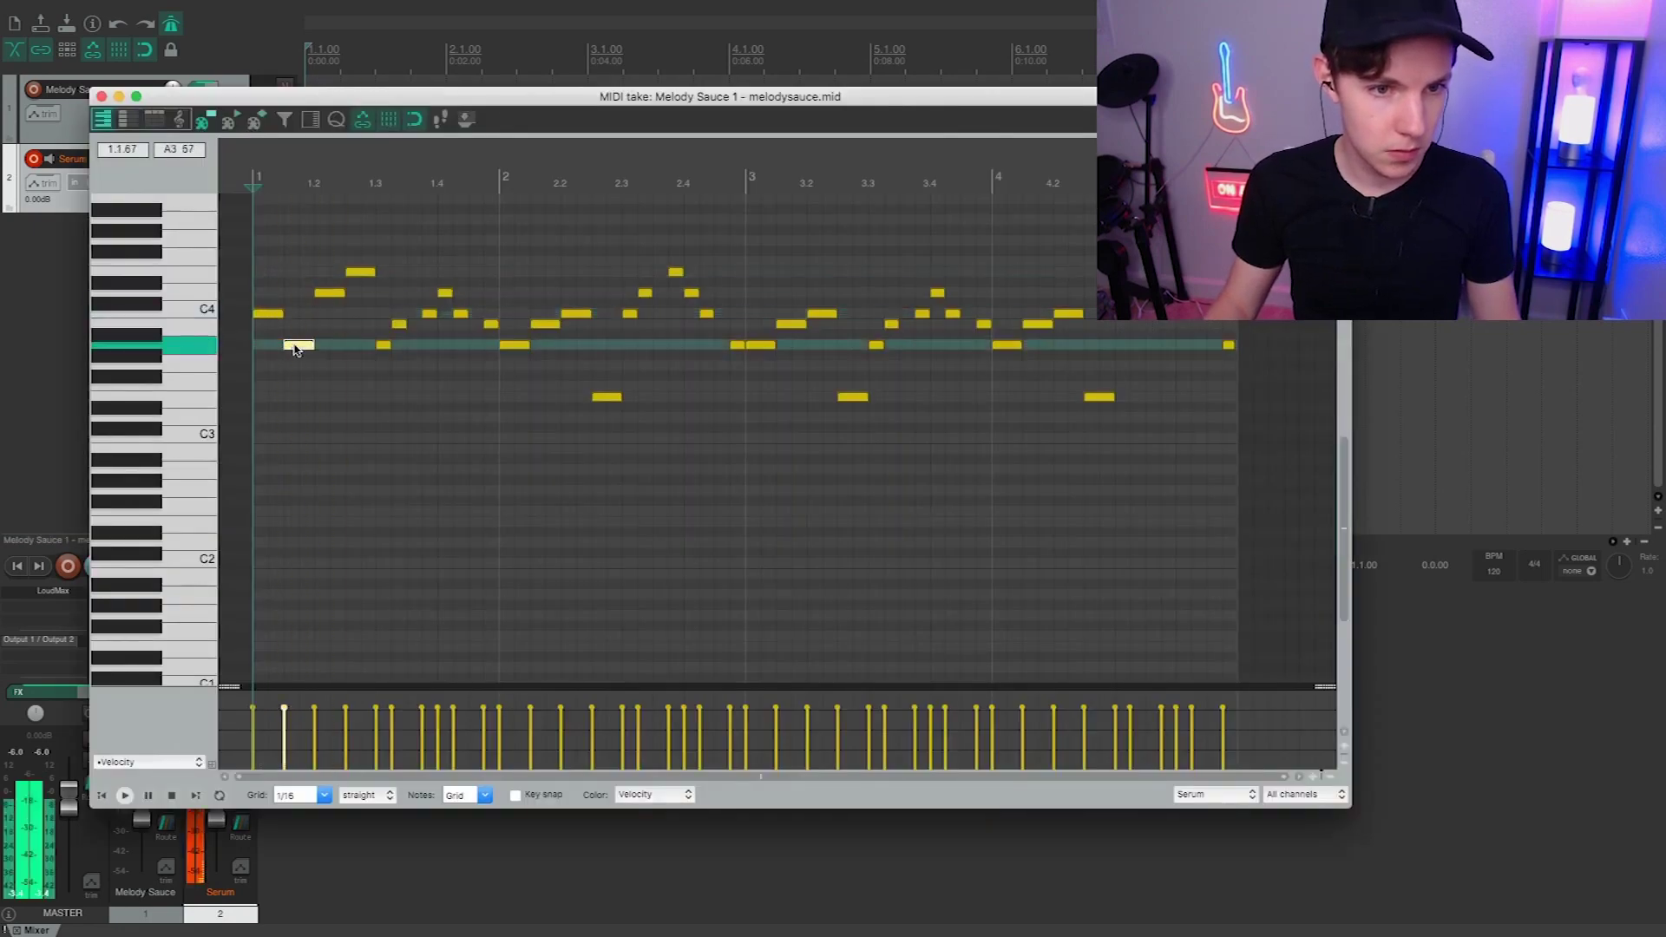
key("space")
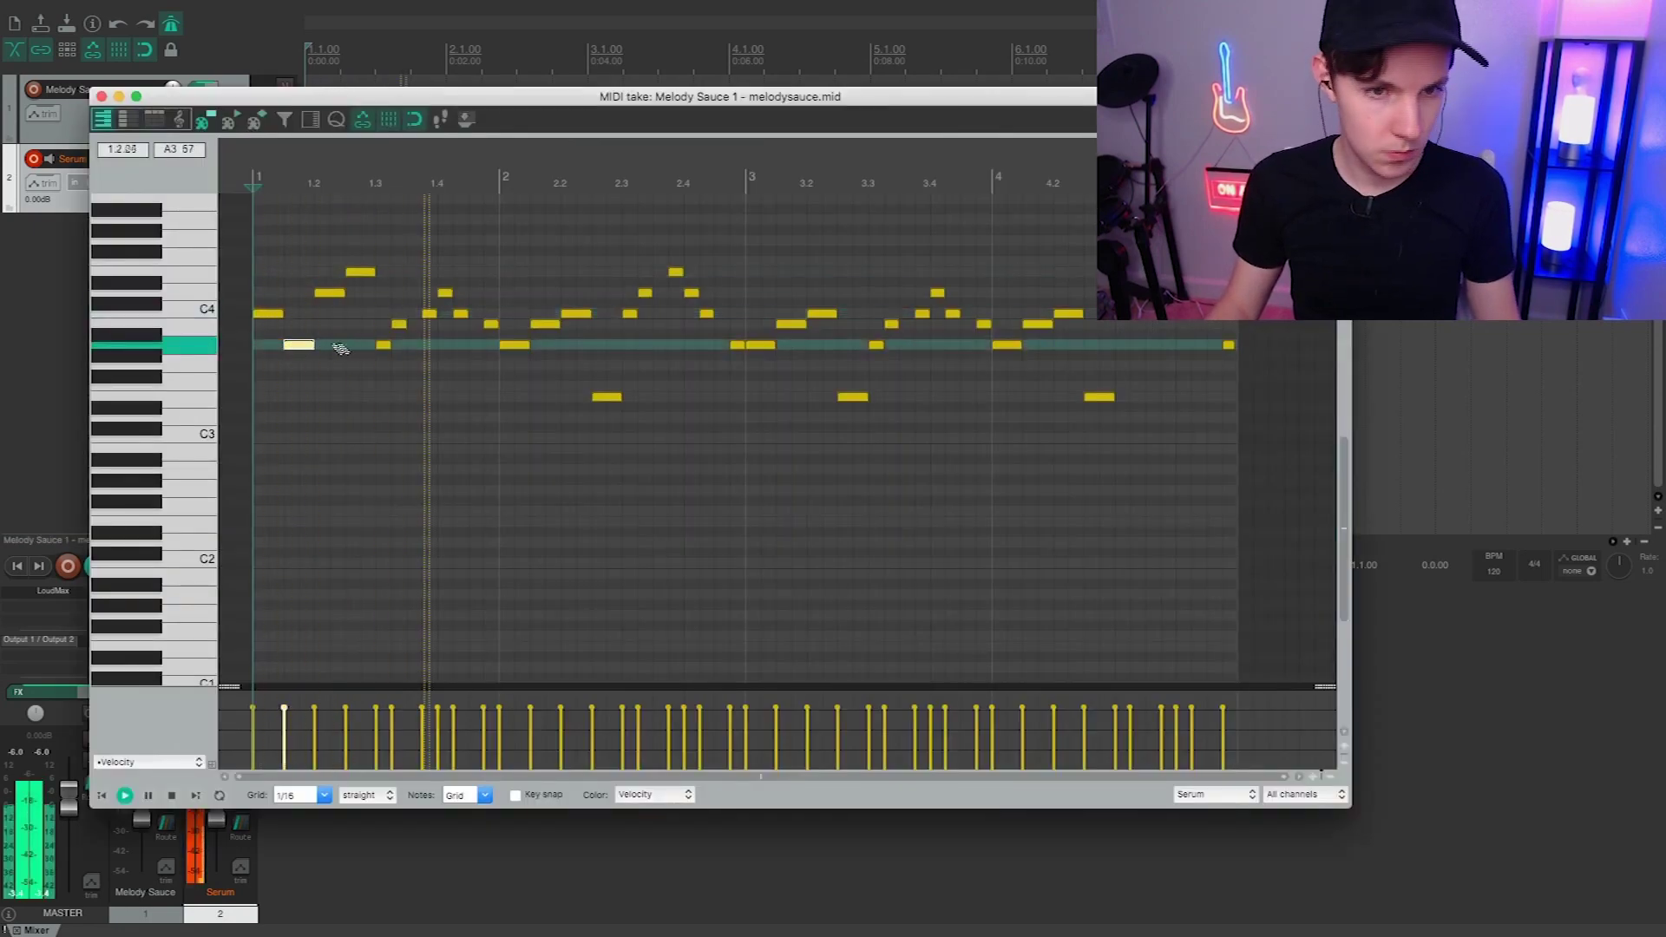
key("space")
- Delete the short C4 note late in bar 1 and move the following D4 note one sixteenth earlier into its place
left_click(386, 349)
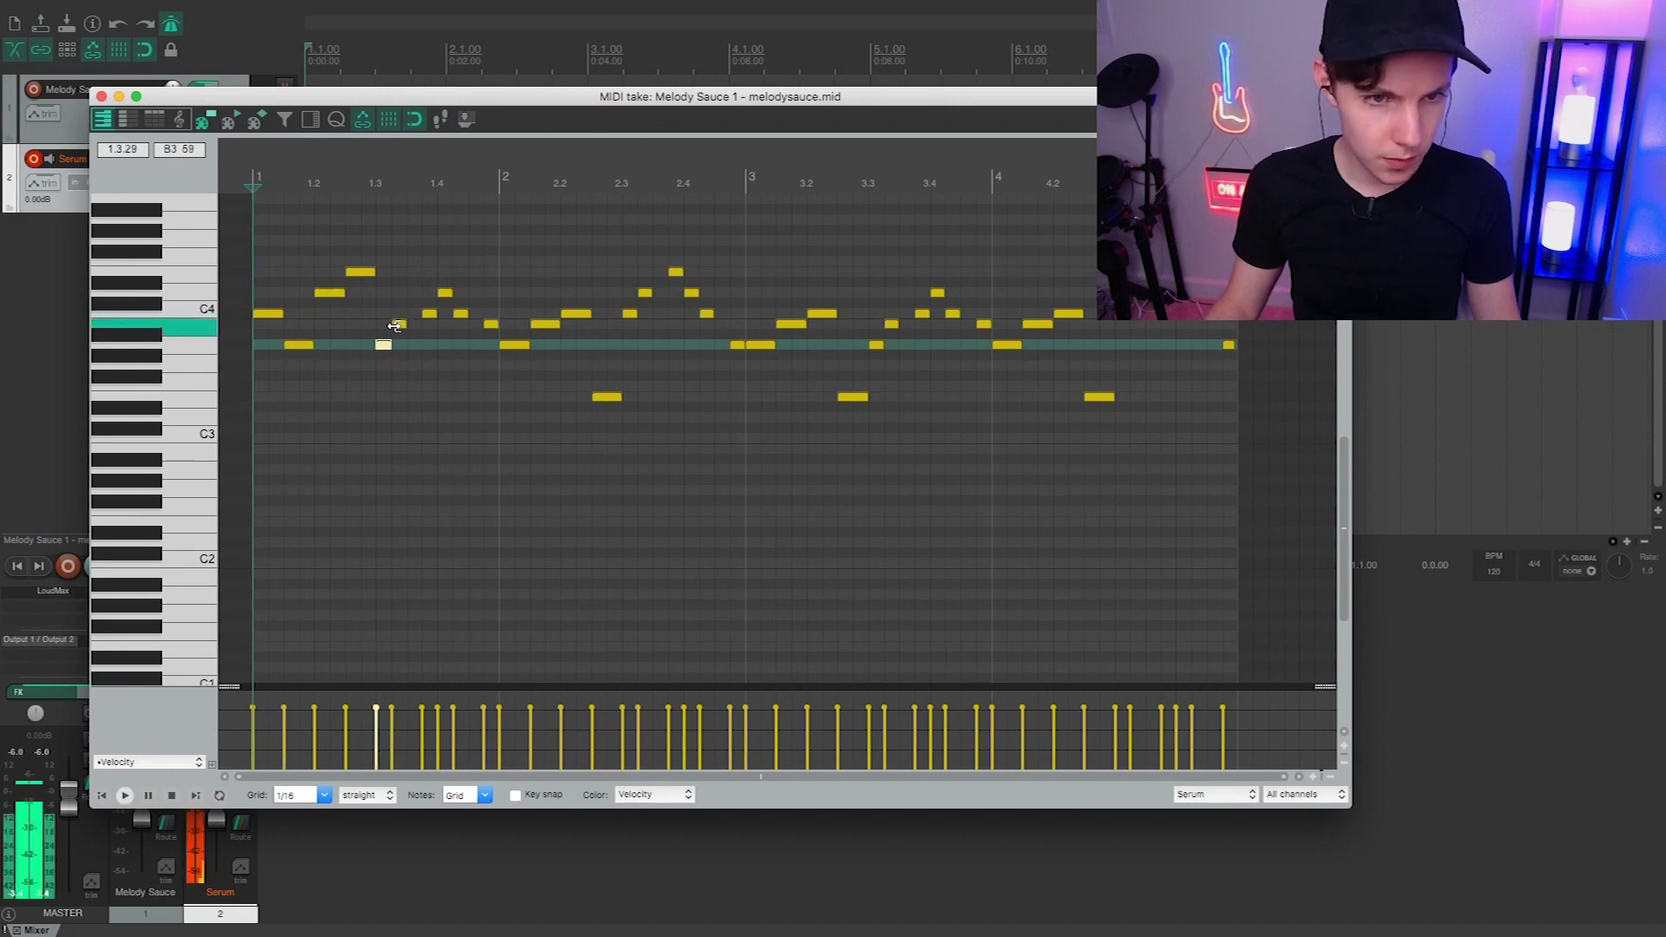
double_click(430, 313)
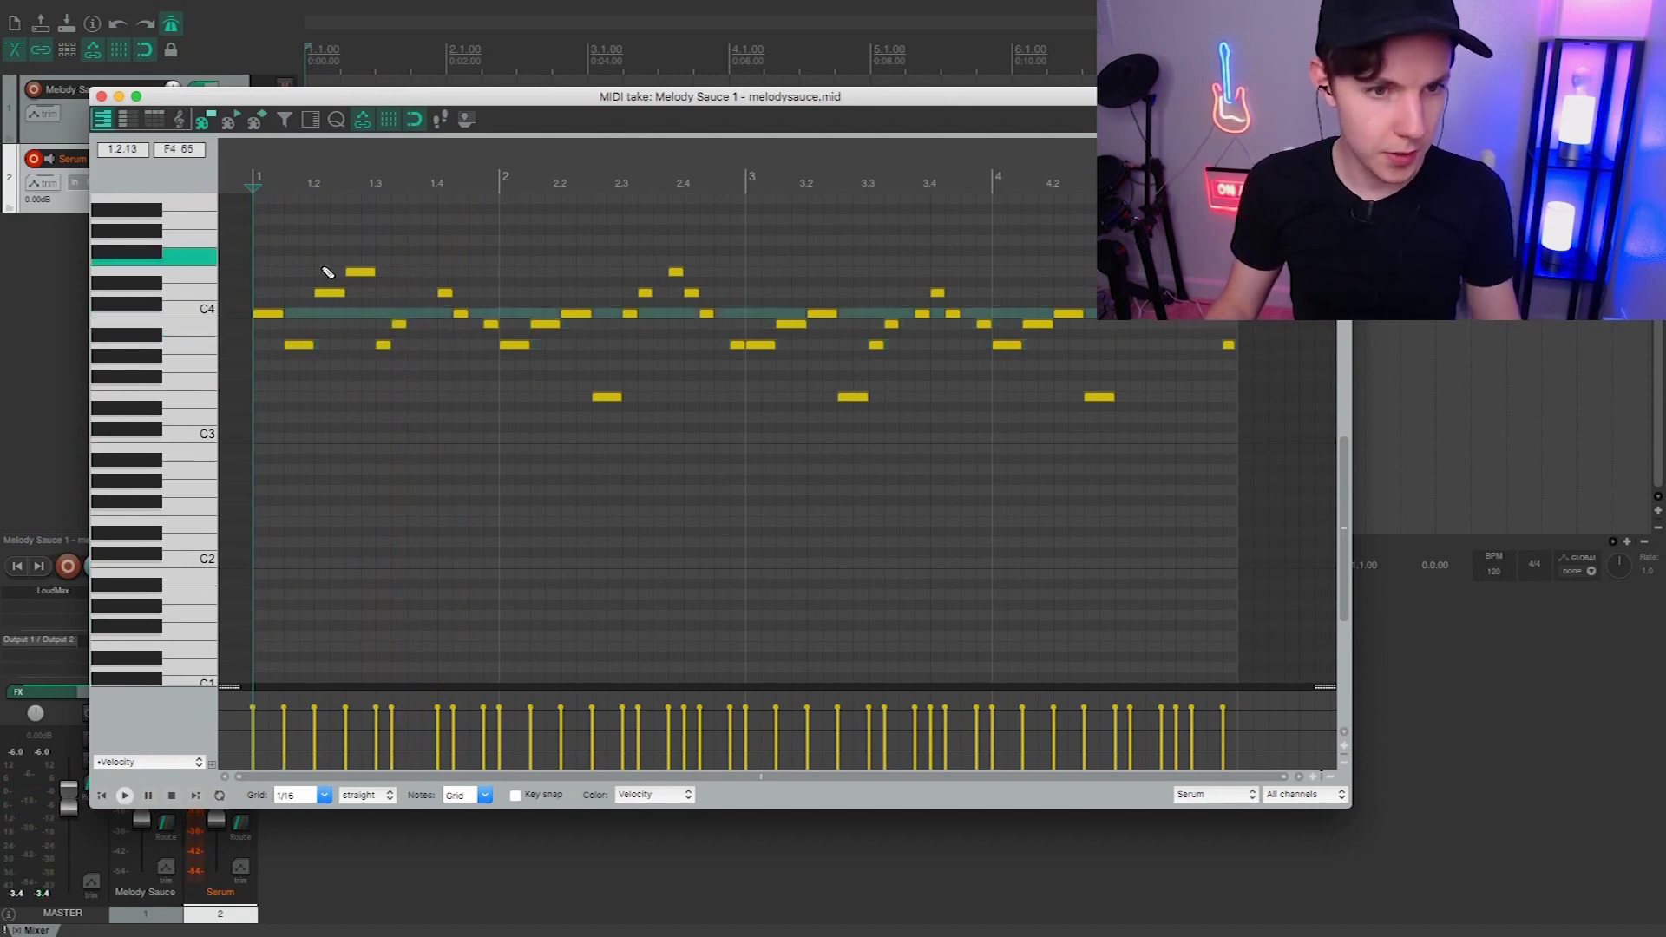
key("space")
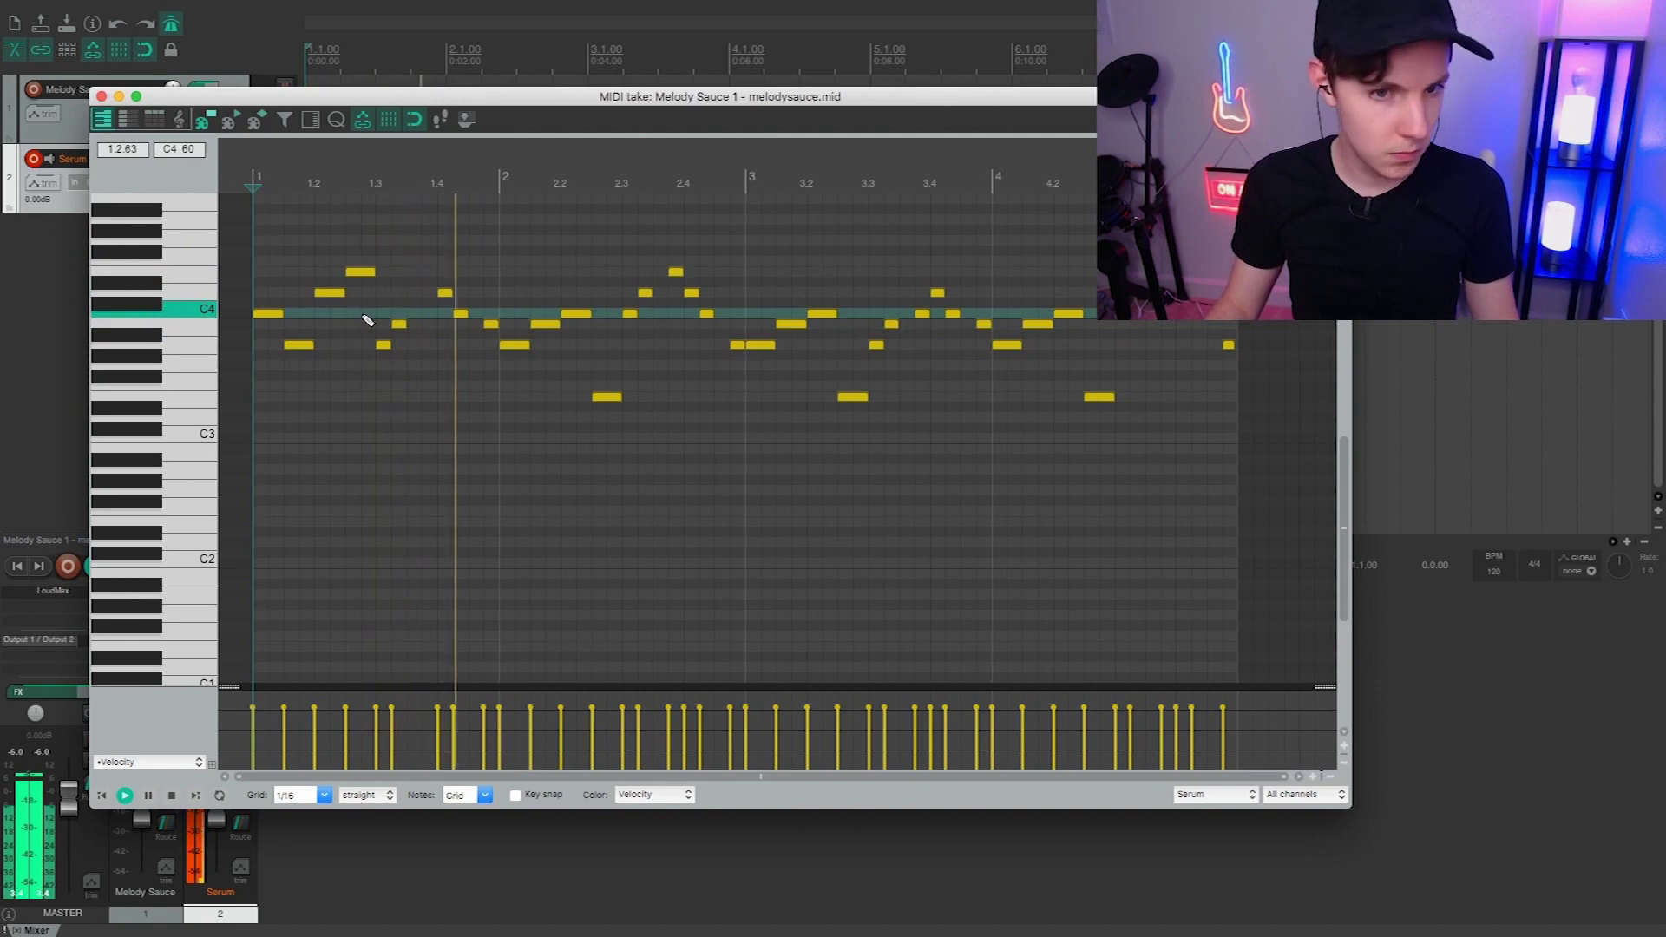
key("space")
left_click(413, 294)
key("space")
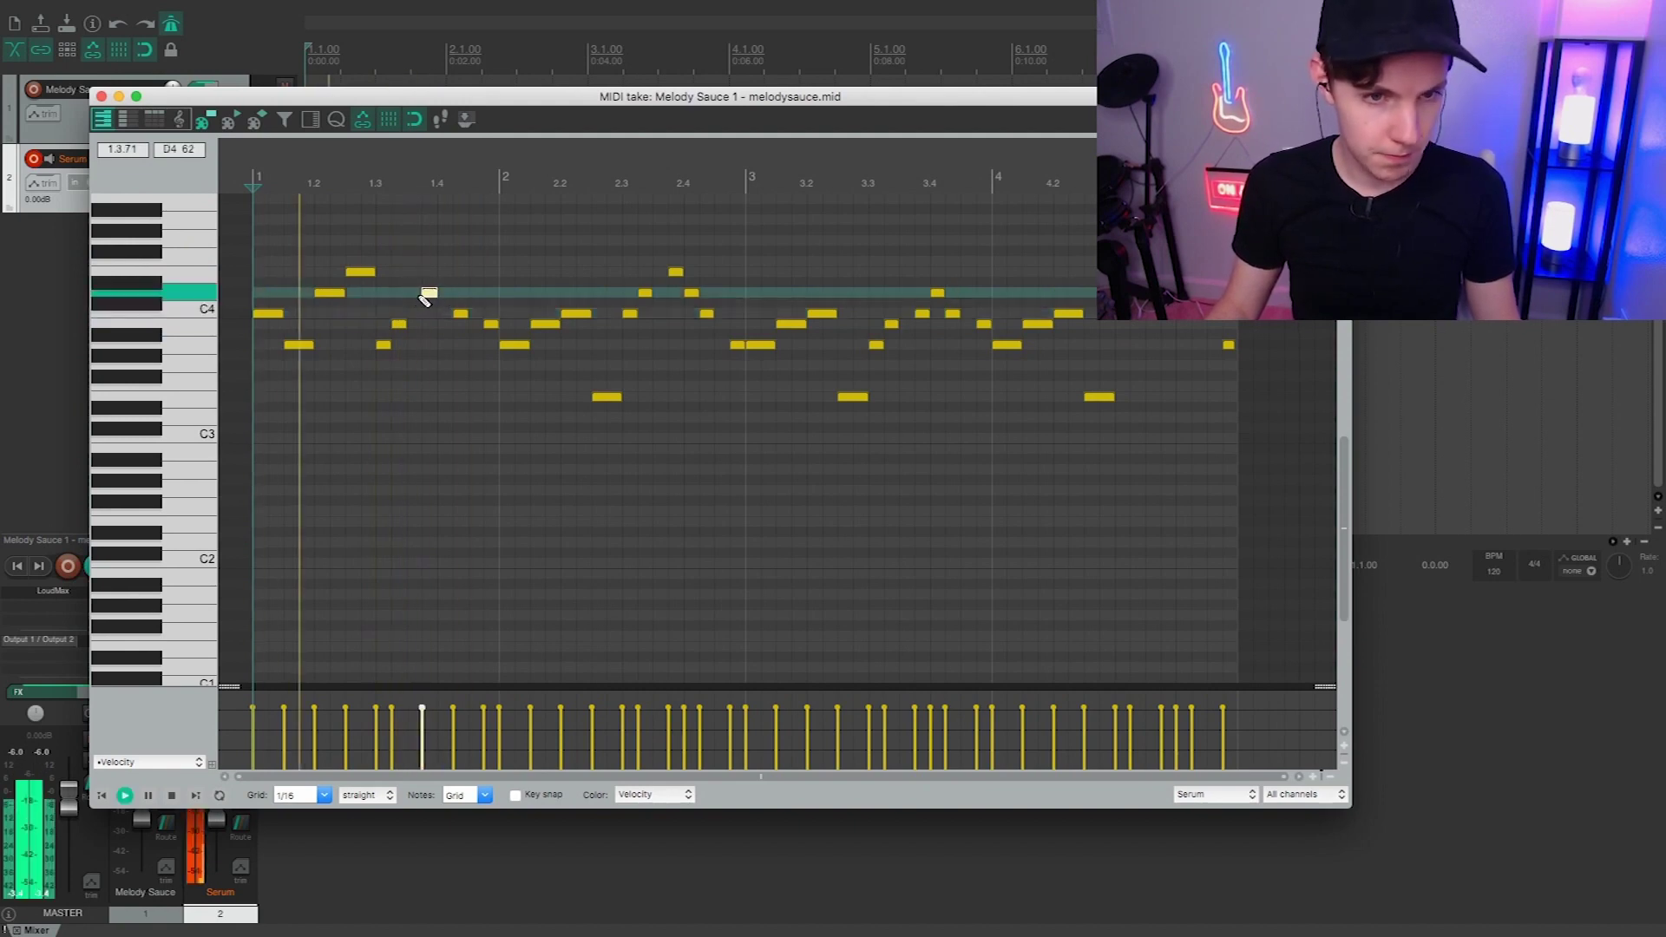
key("space")
- Delete the short D4 note in beat 3 of bar 2 and move the E4 note earlier into its position
double_click(645, 292)
left_click(622, 184)
key("space")
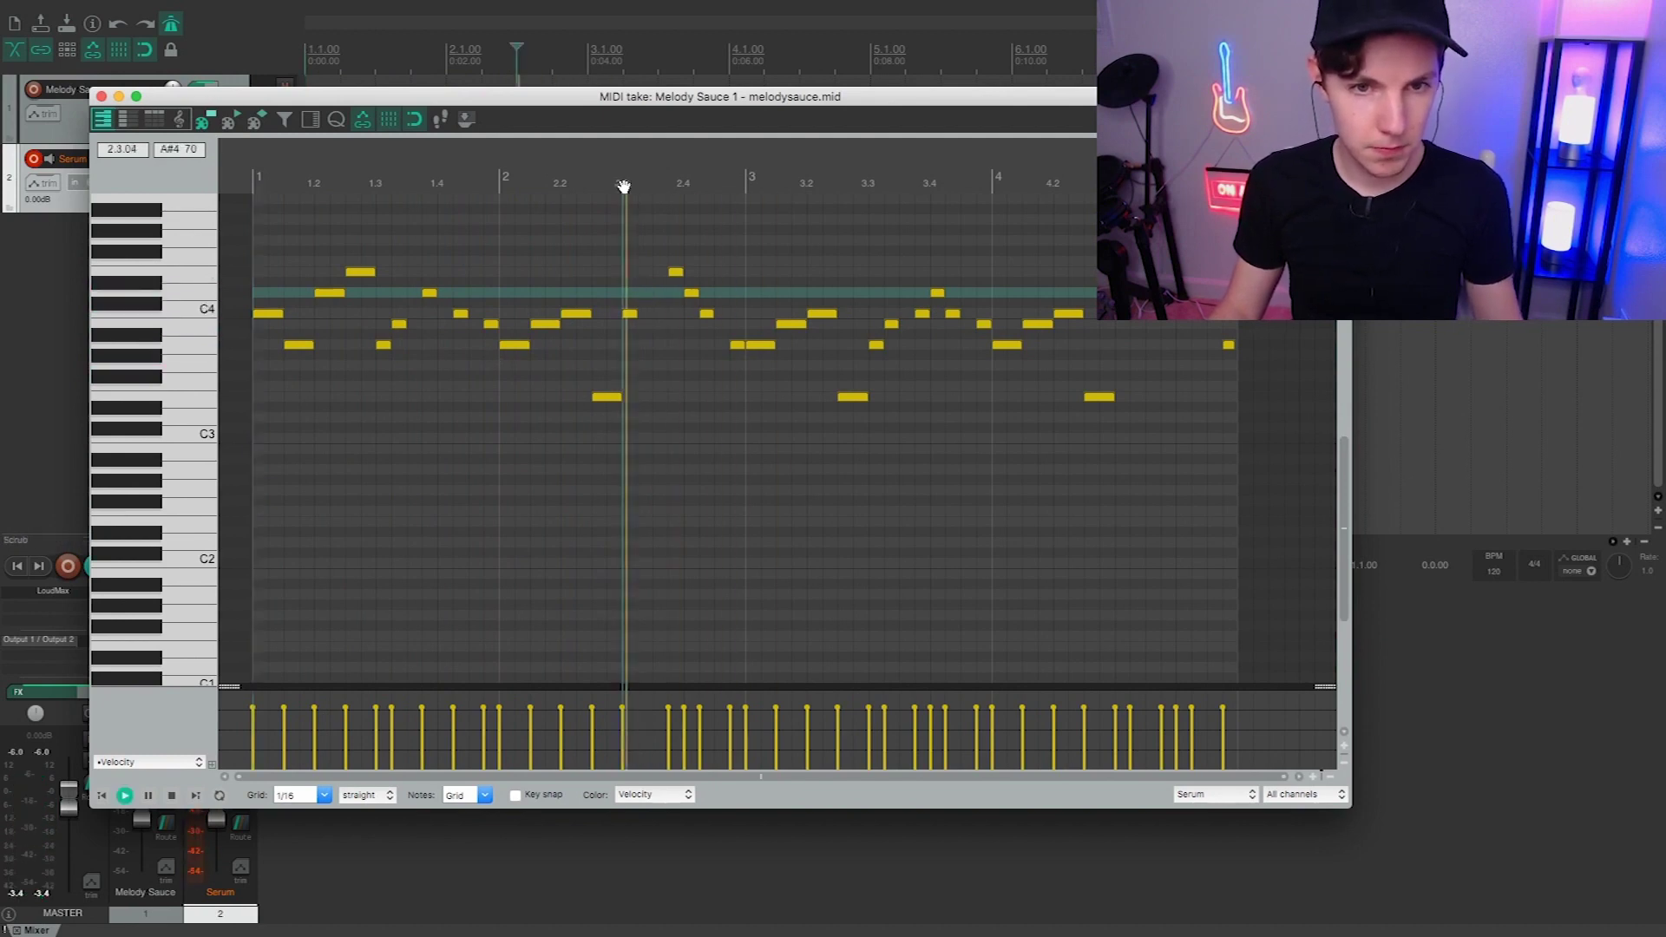
key("space")
left_click_drag(674, 269, 643, 272)
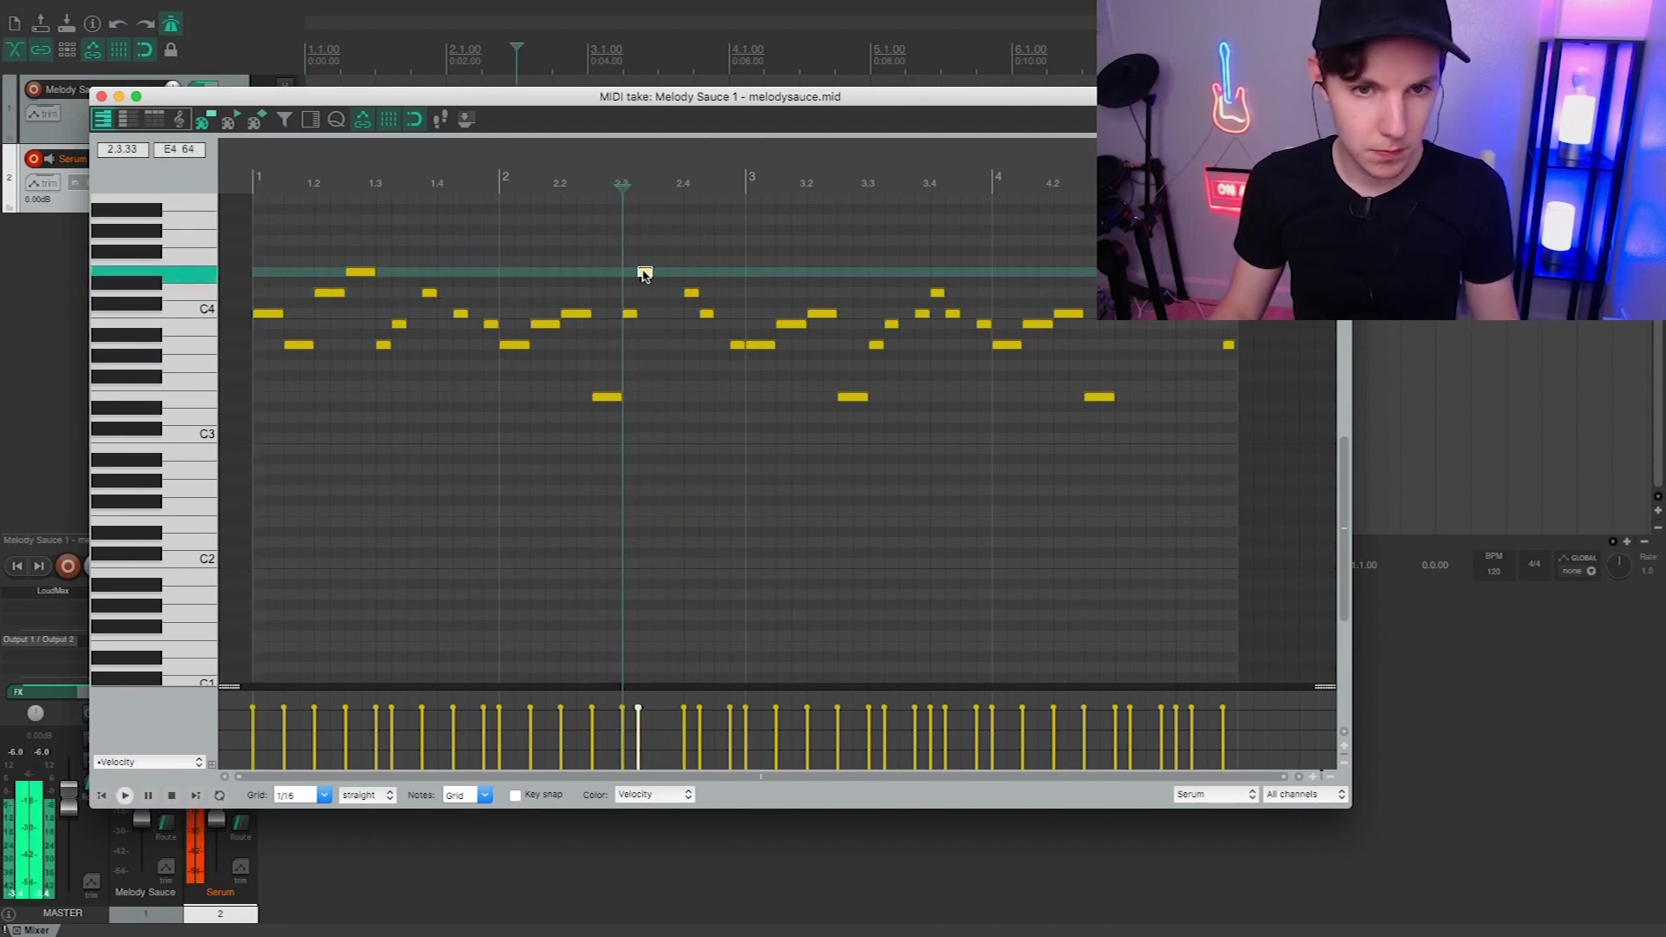
key("space")
key("space")
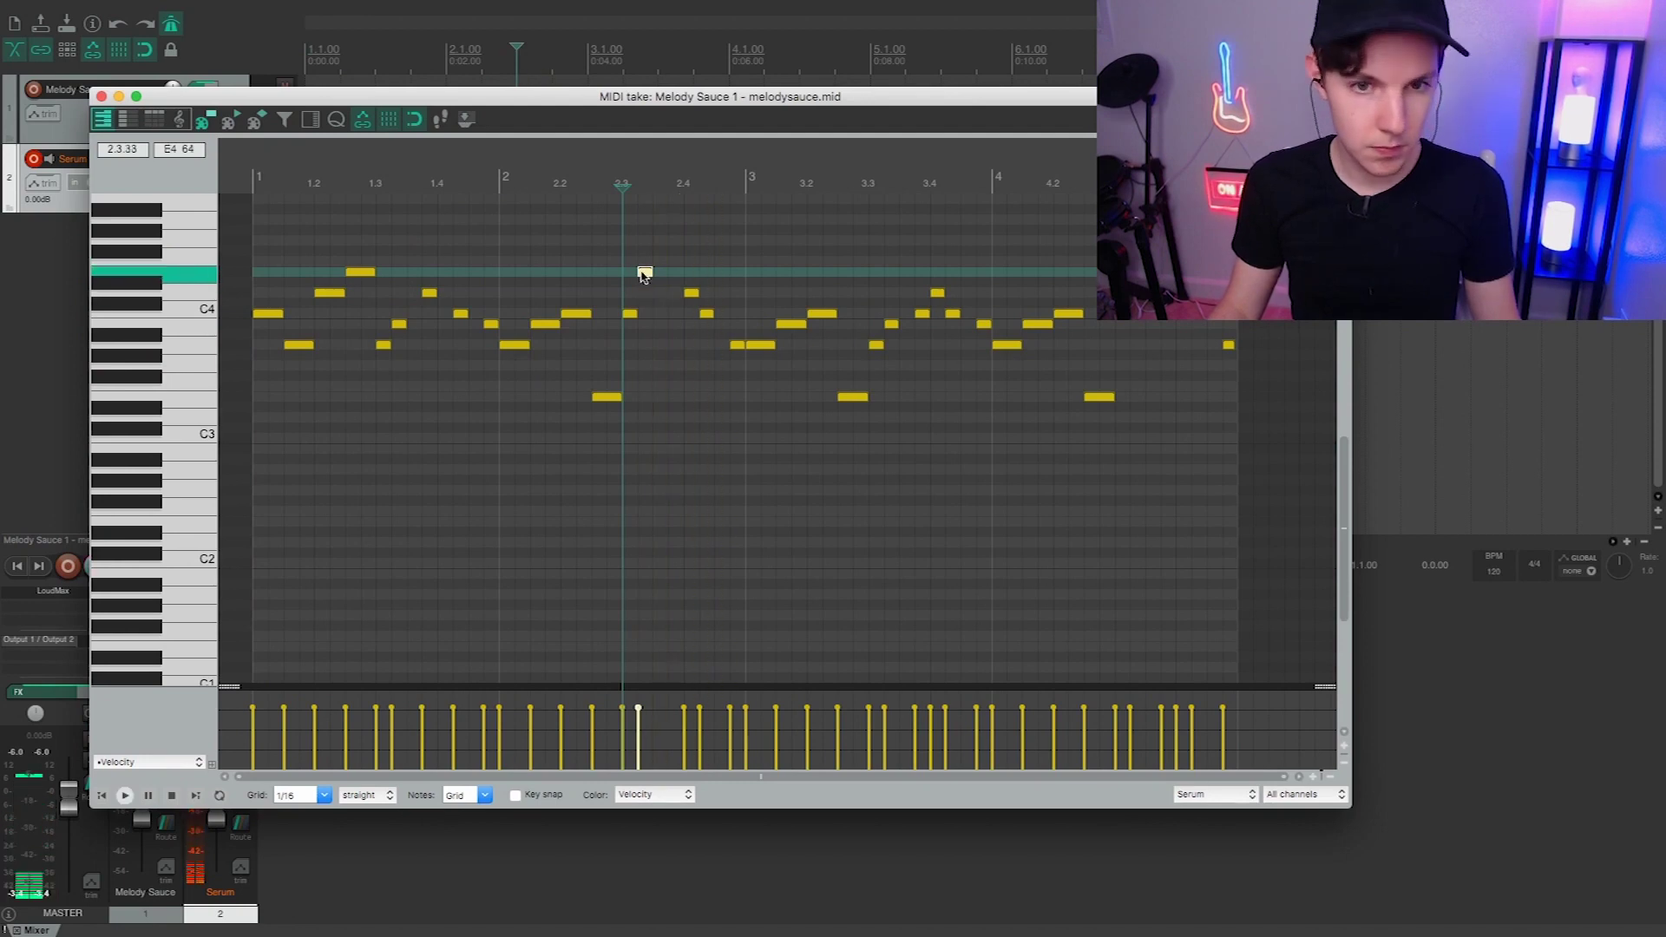
- Shift the short D4 notes before beat 4 of bars 2 and 3 one sixteenth earlier, checking the rhythm by playback
left_click(692, 295)
key("space")
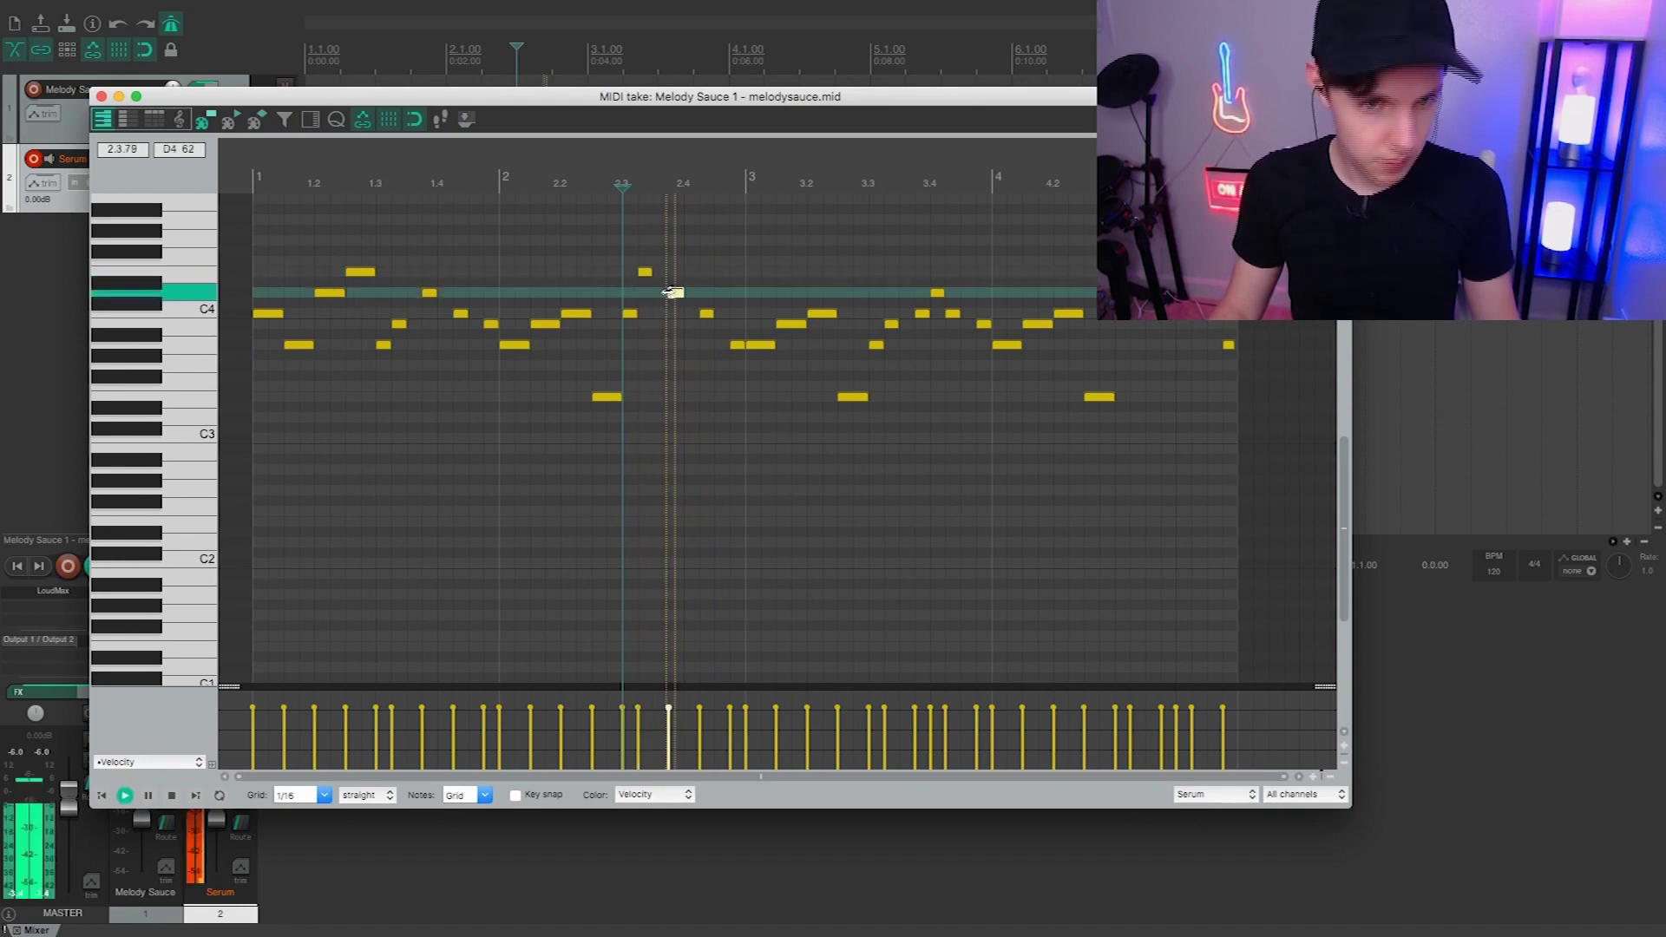
key("space")
left_click(256, 184)
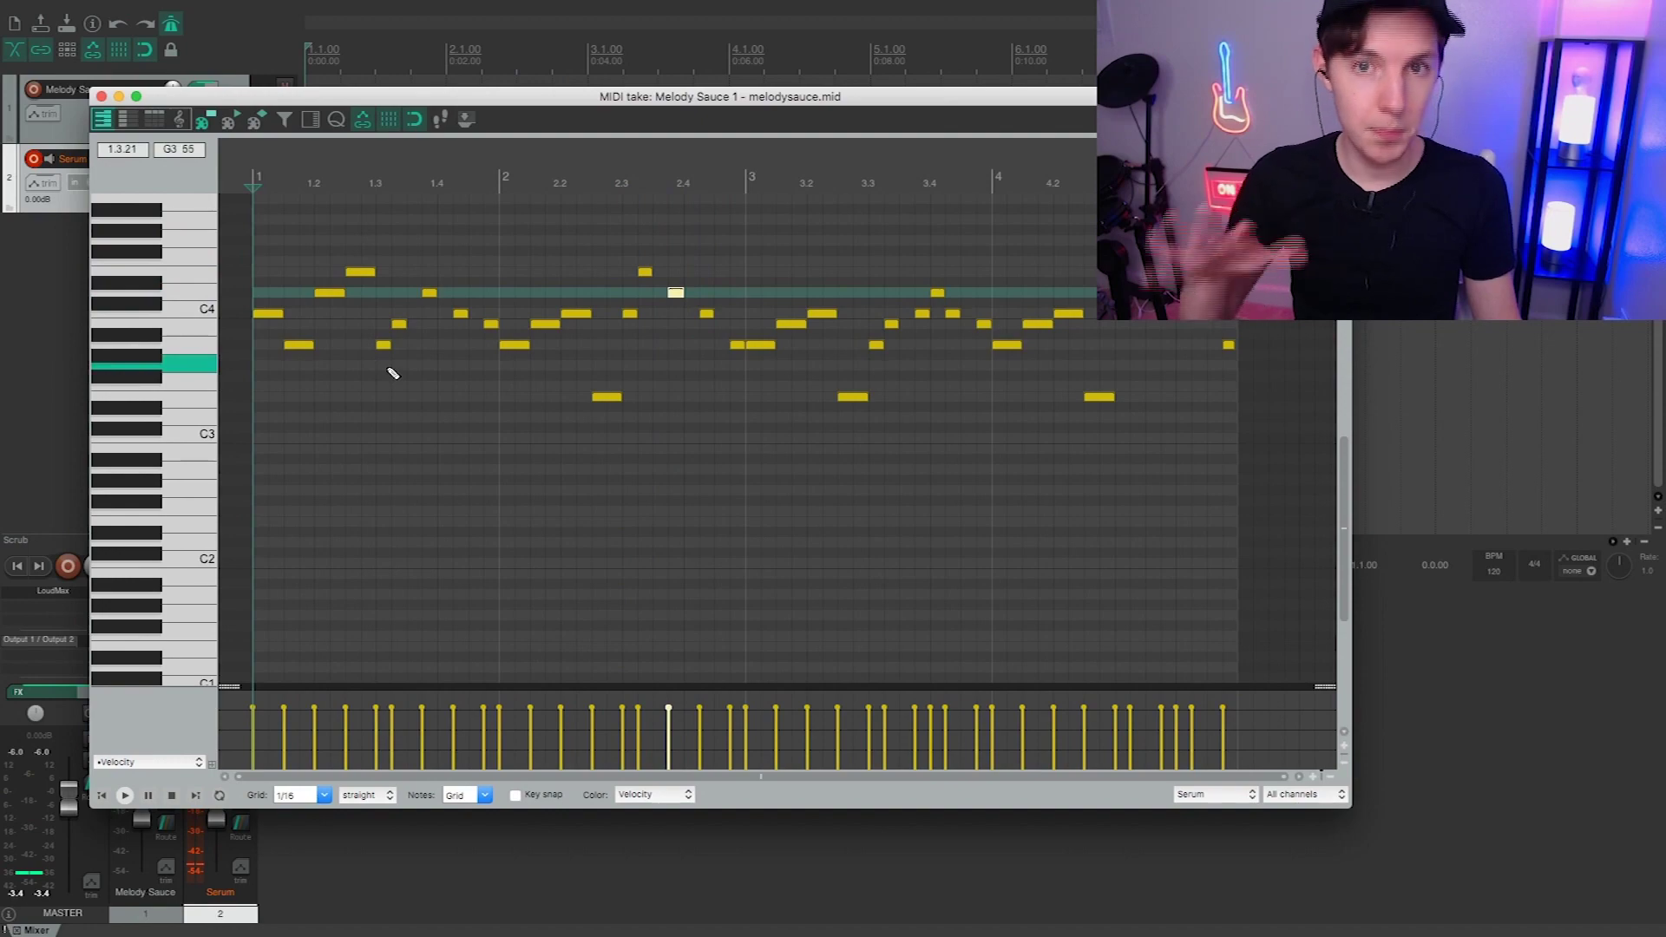
key("space")
key("space")
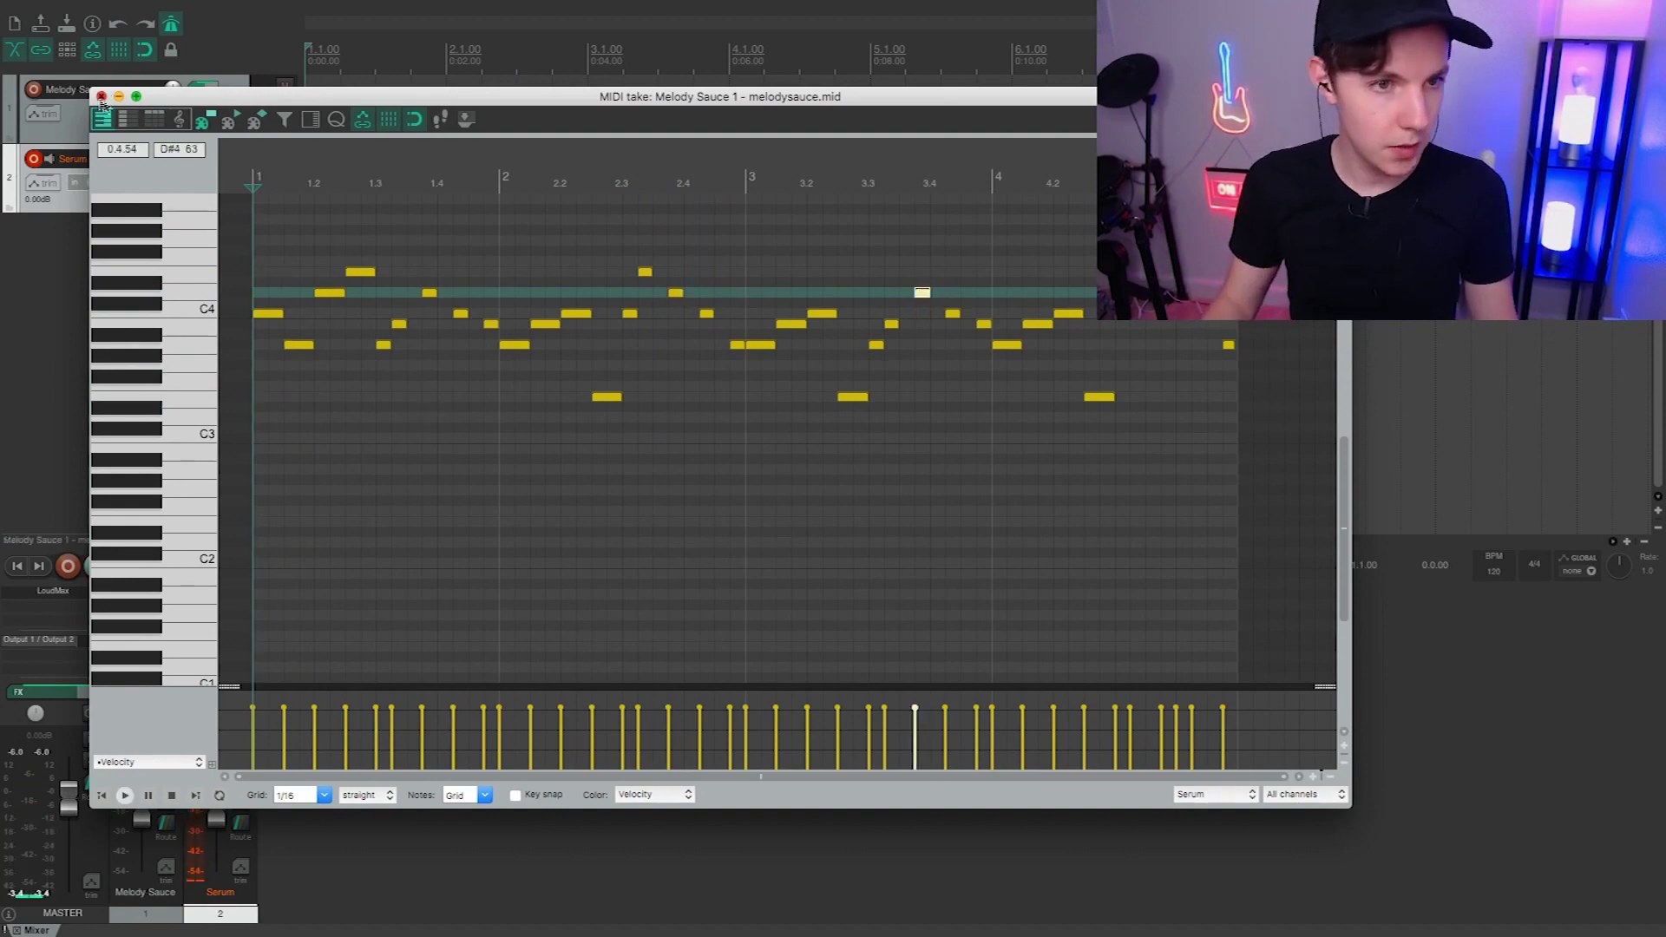
- Load the SY Hypersaw Basic [SD] preset in the Serum track's synth and set oscillator A's octave to +1
left_click(102, 96)
left_click(208, 166)
left_click(659, 128)
mouse_move(688, 273)
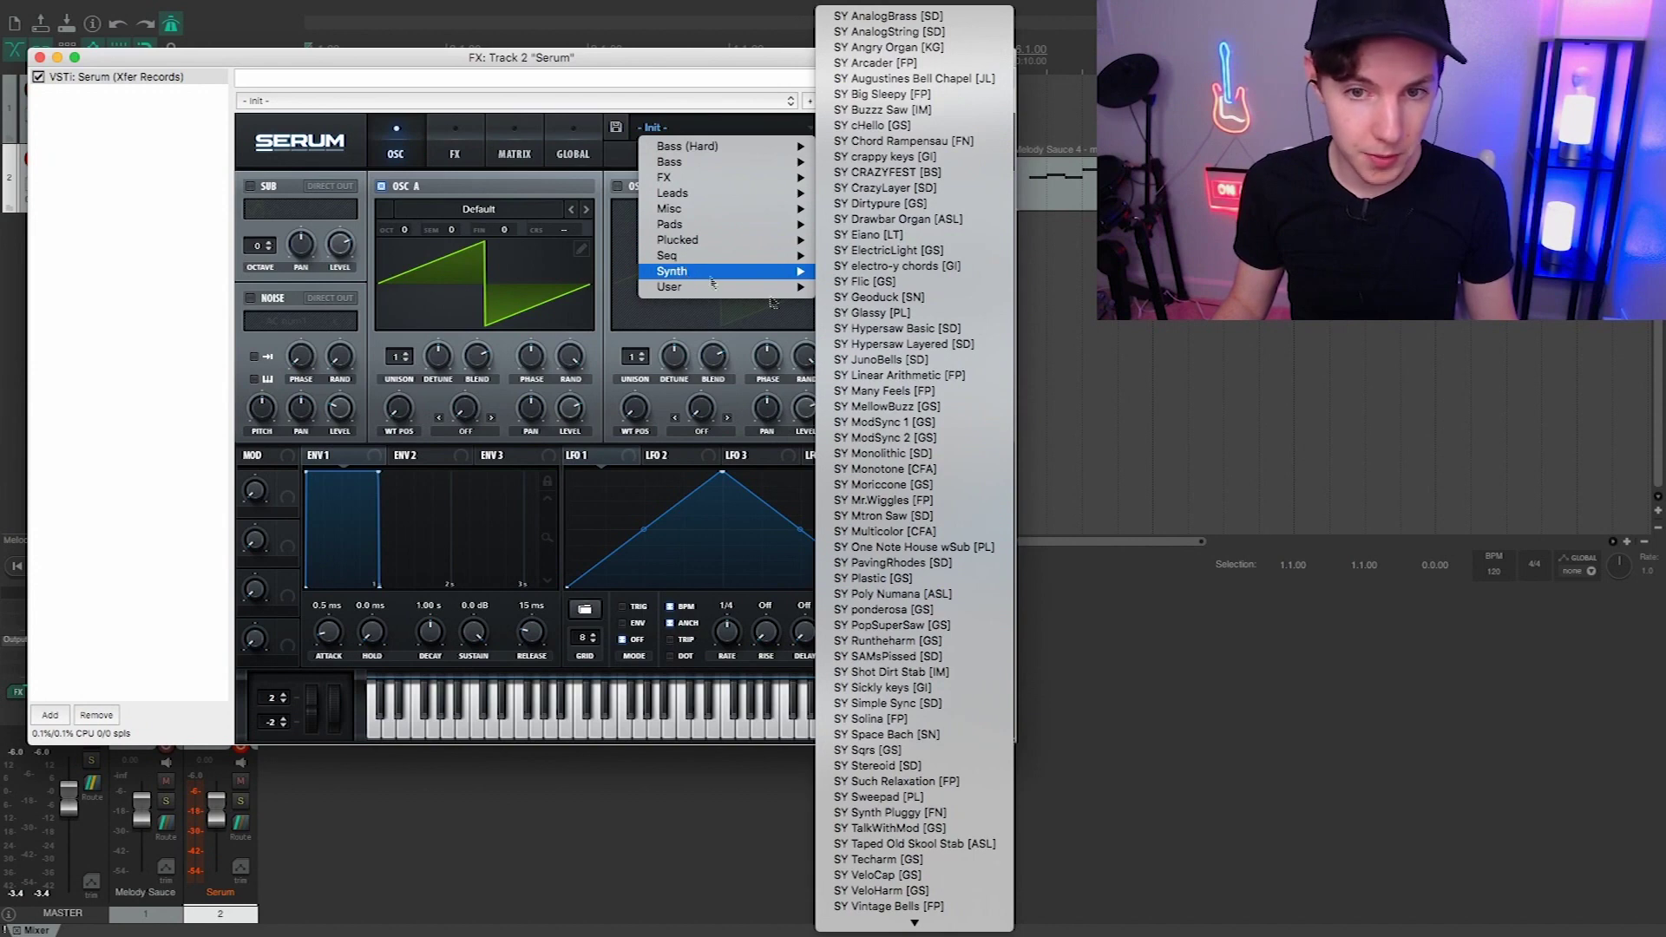
left_click(876, 330)
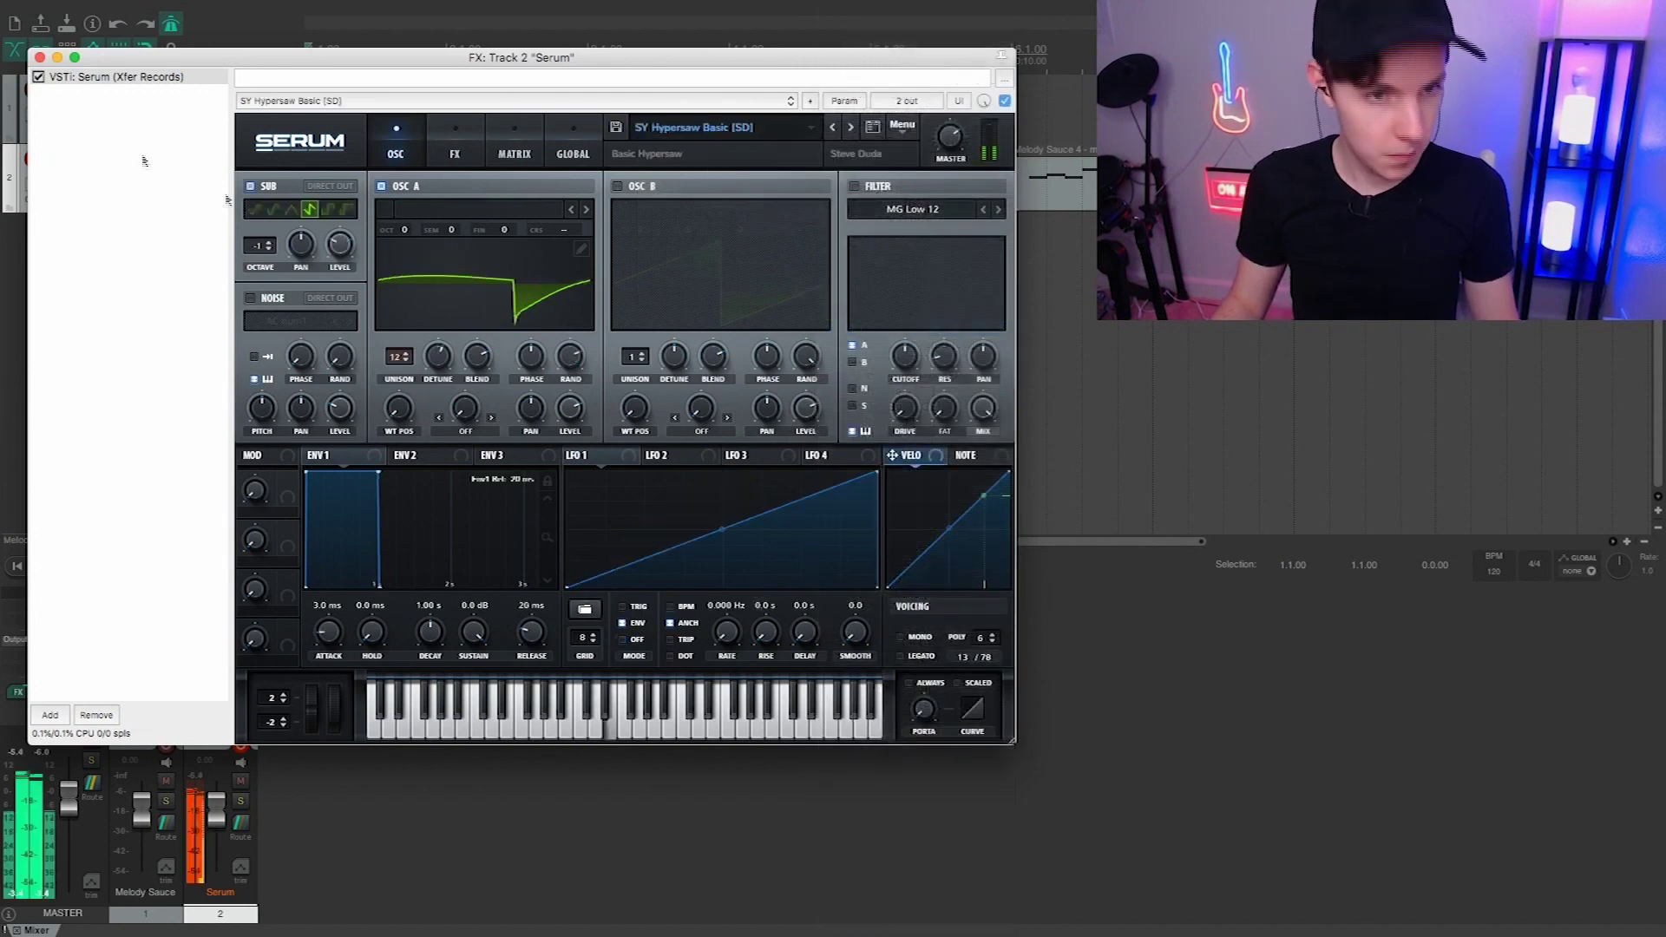
left_click_drag(405, 231, 405, 224)
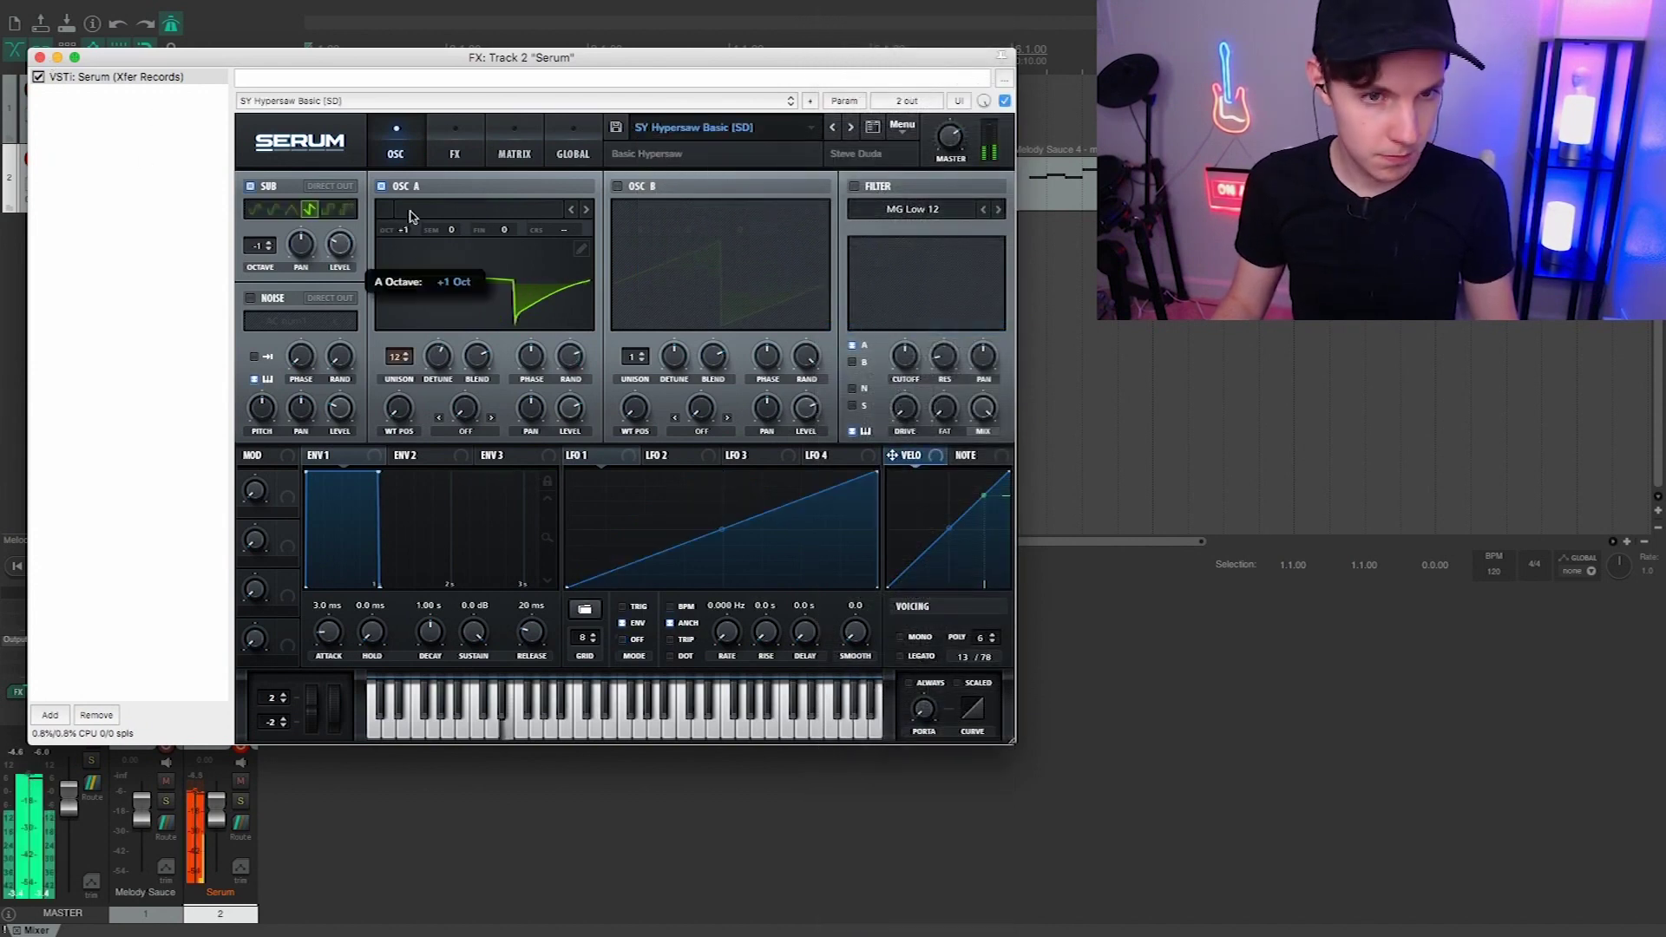
left_click(40, 58)
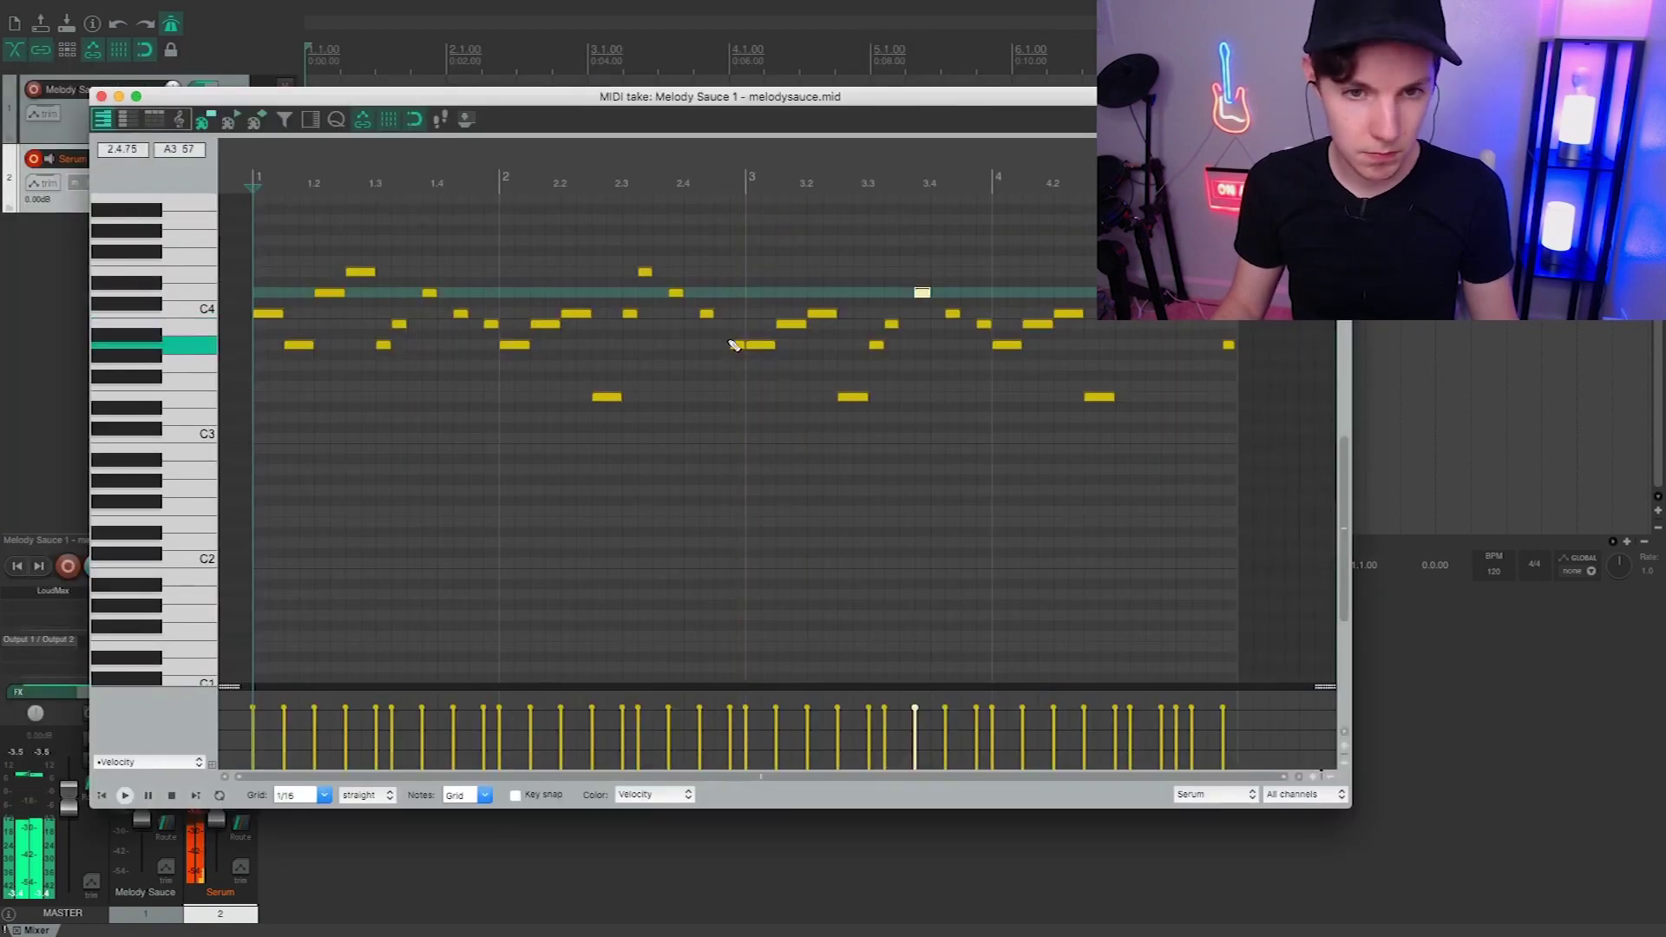
- Remove the short B3 note ending bar 1, extend the preceding C4 note to bar 2 and play from the start
left_click_drag(466, 310, 499, 314)
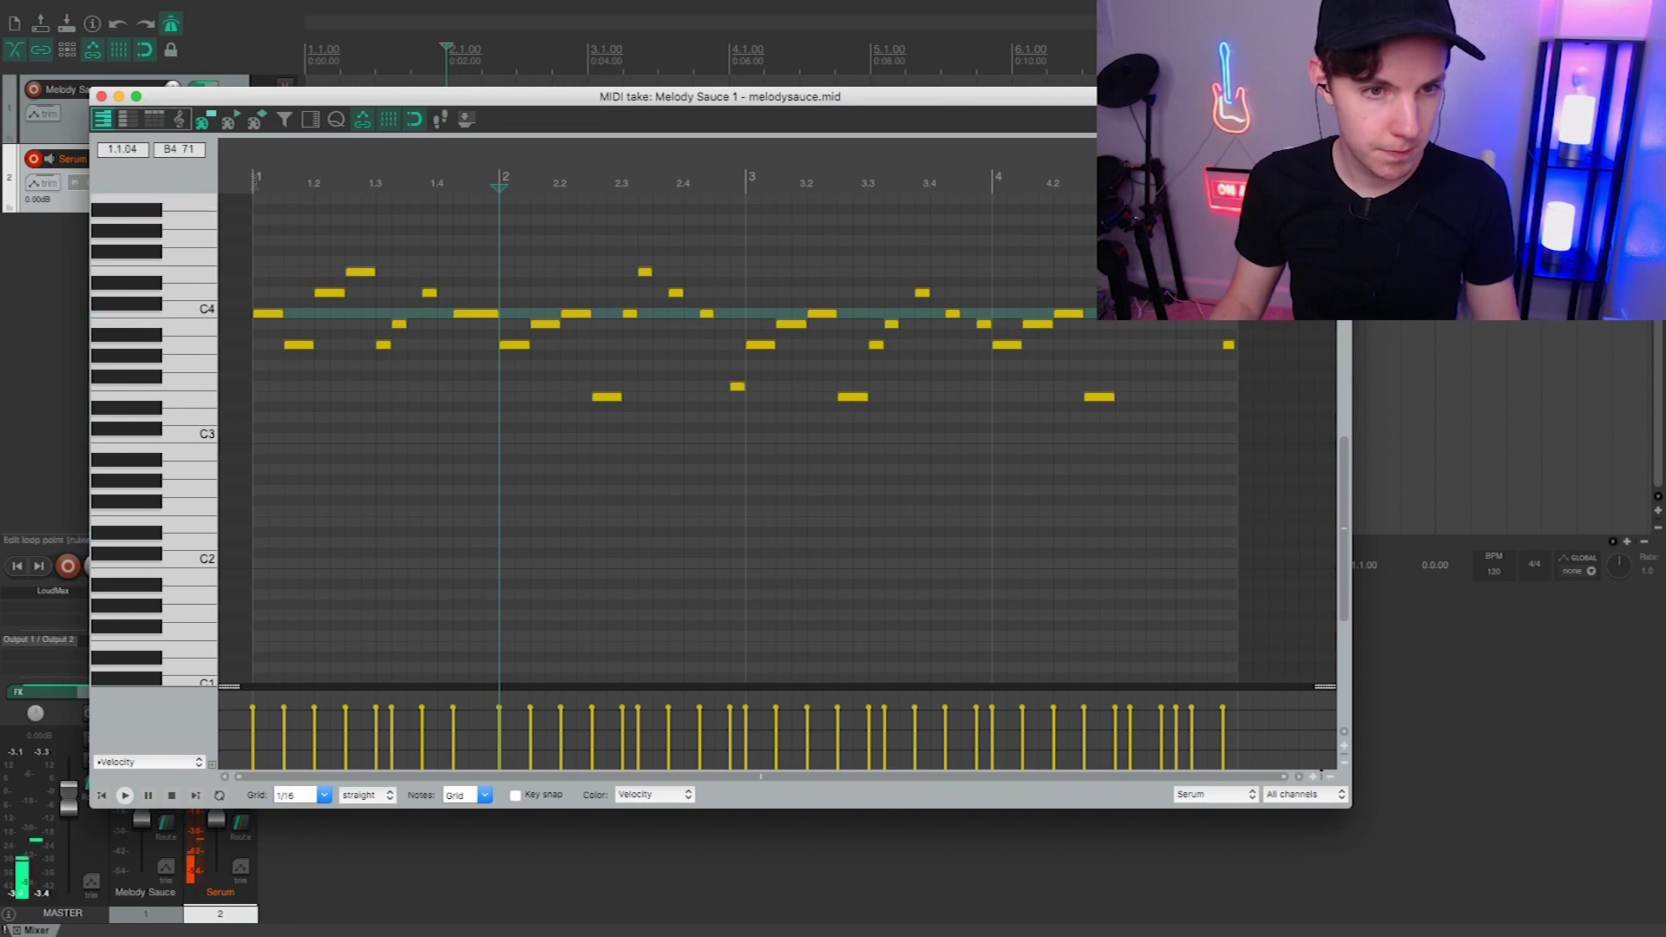
left_click(279, 191)
key("space")
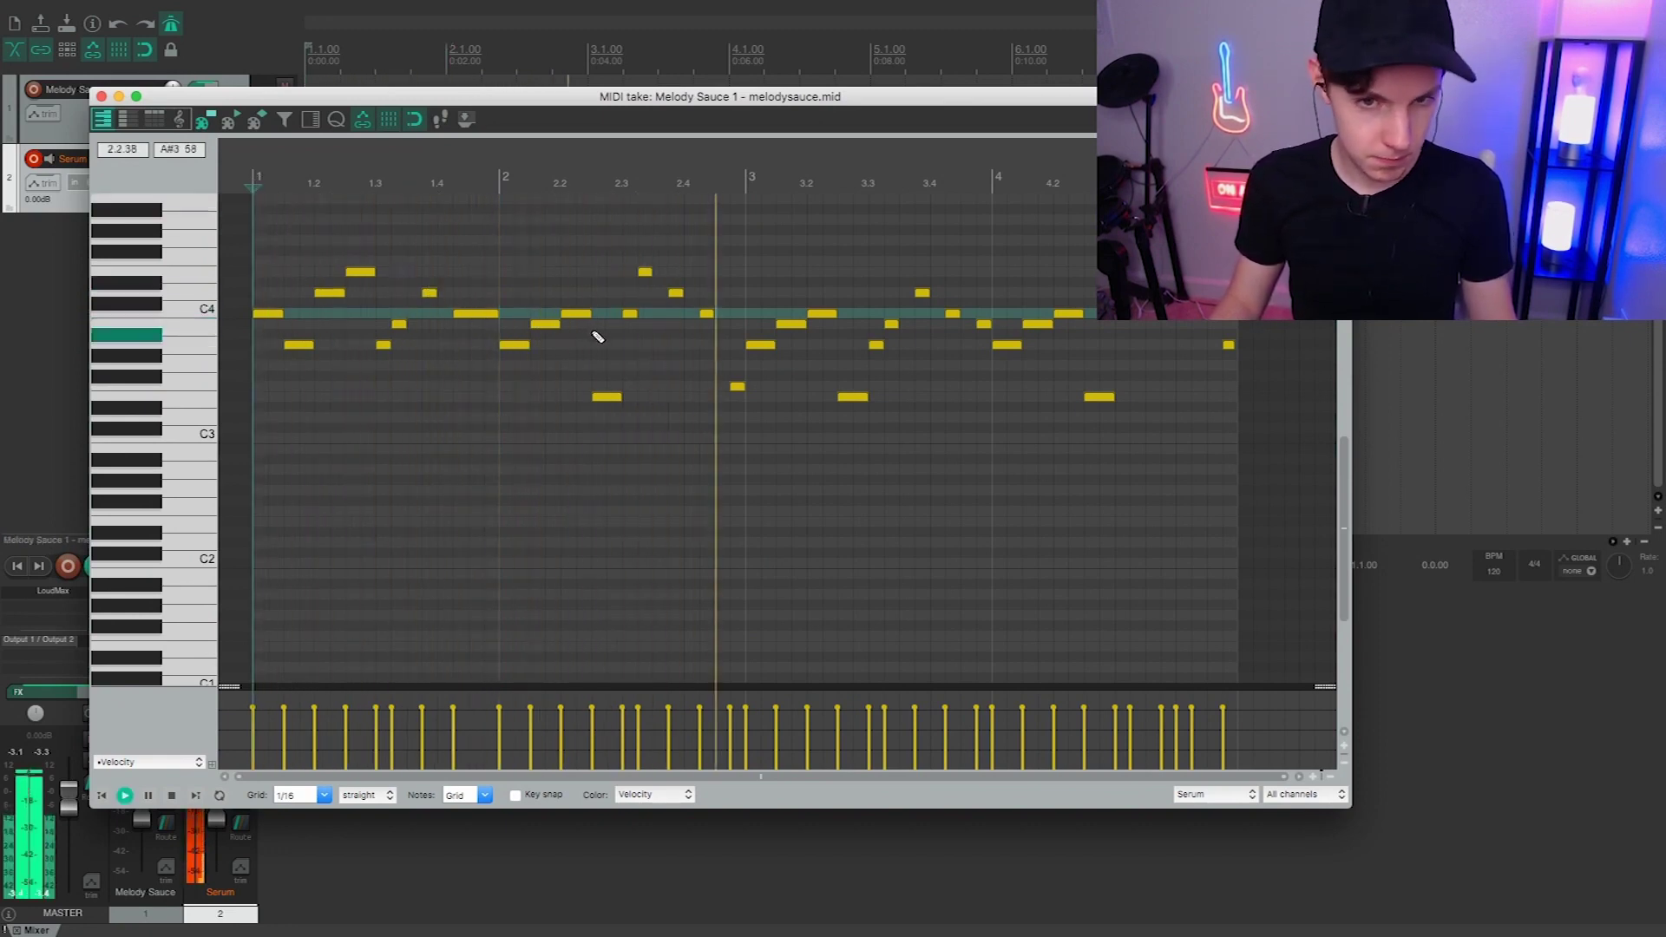
key("space")
- Remove the short low note just before bar 3 and extend the C4 note at the end of bar 2 to bar 3
left_click_drag(738, 387, 730, 315)
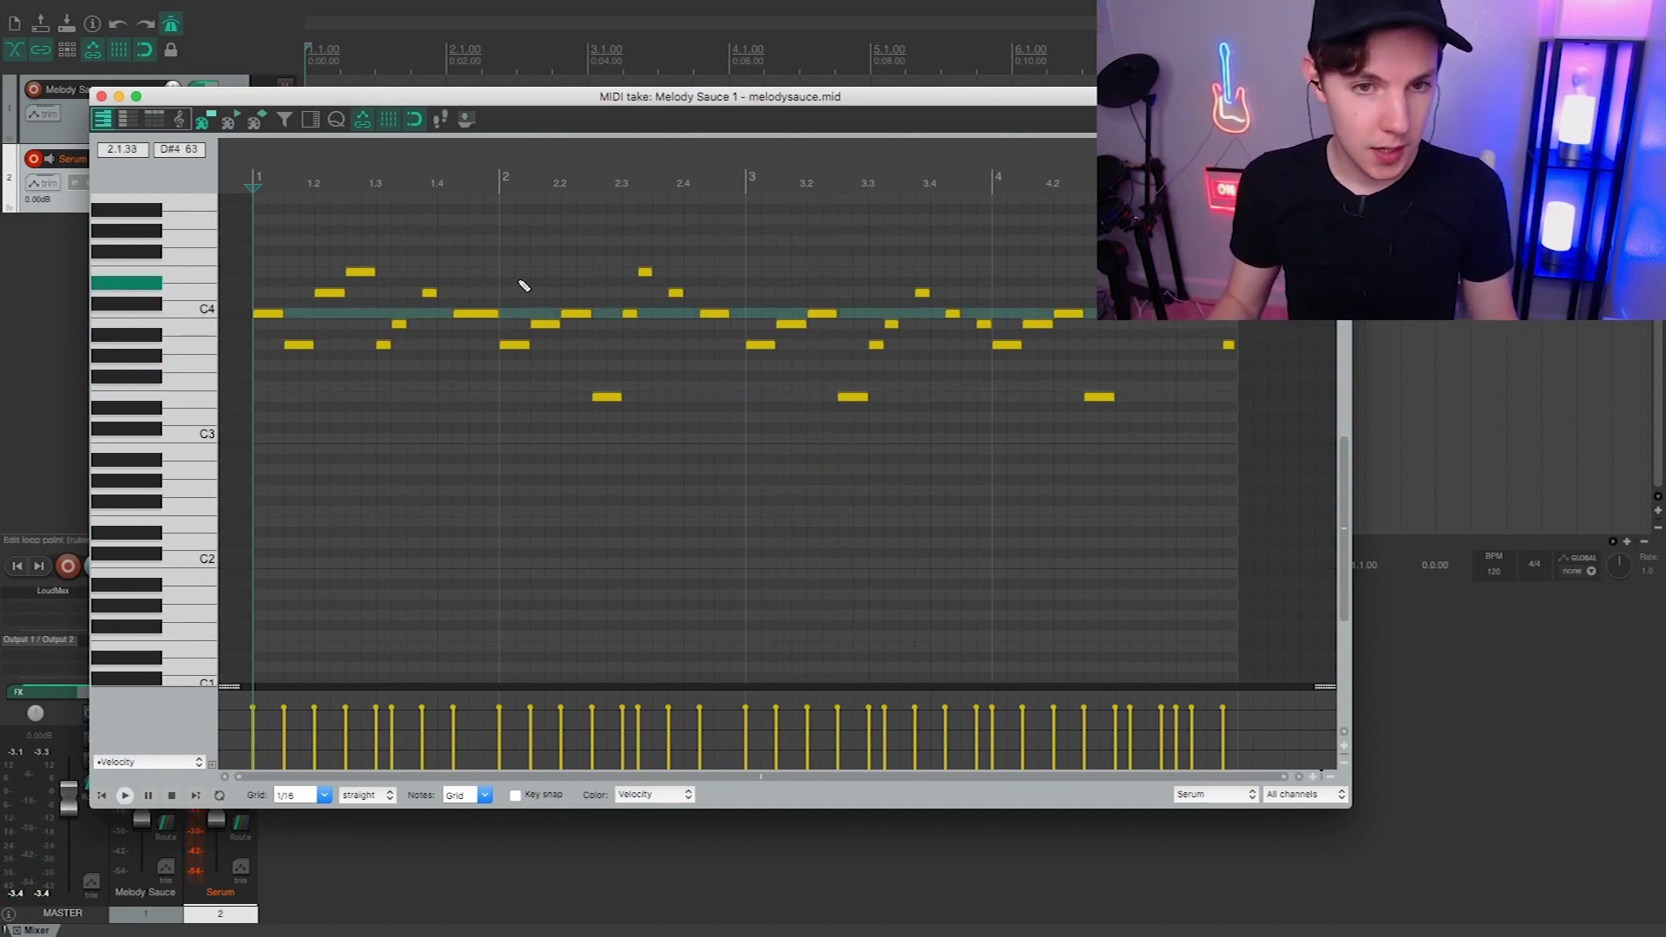
key("space")
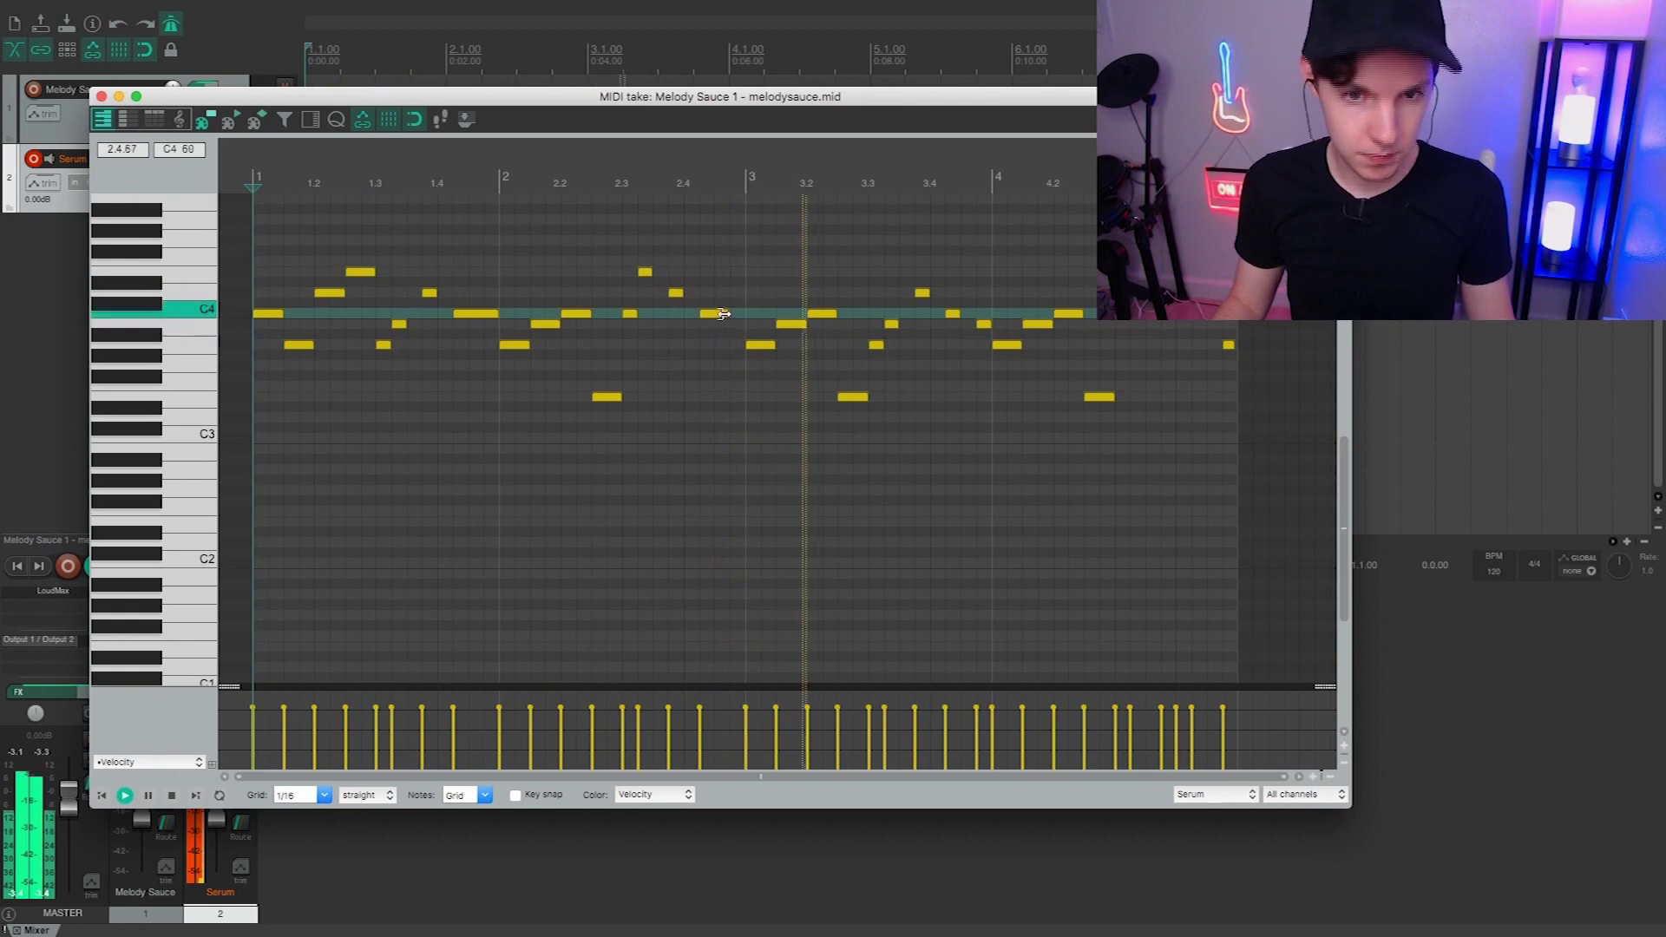
left_click_drag(723, 313, 743, 313)
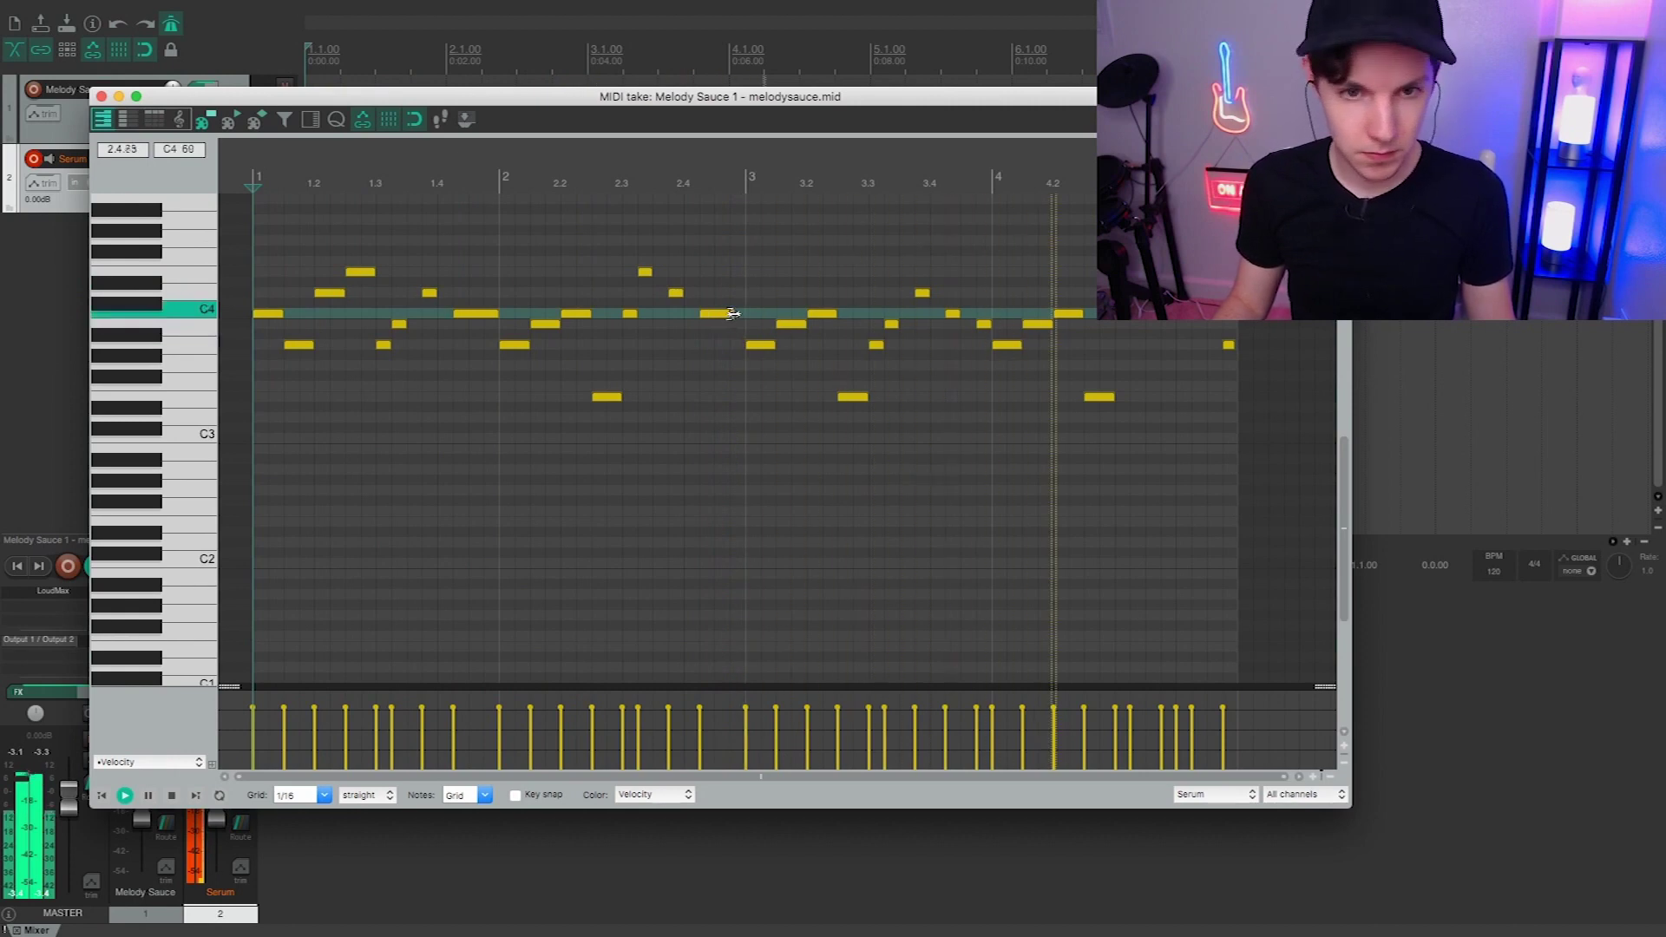
- Delete the short B3 note ending bar 3, extend the preceding C4 note to bar 4 and play from bar 3
left_click(983, 326, "alt")
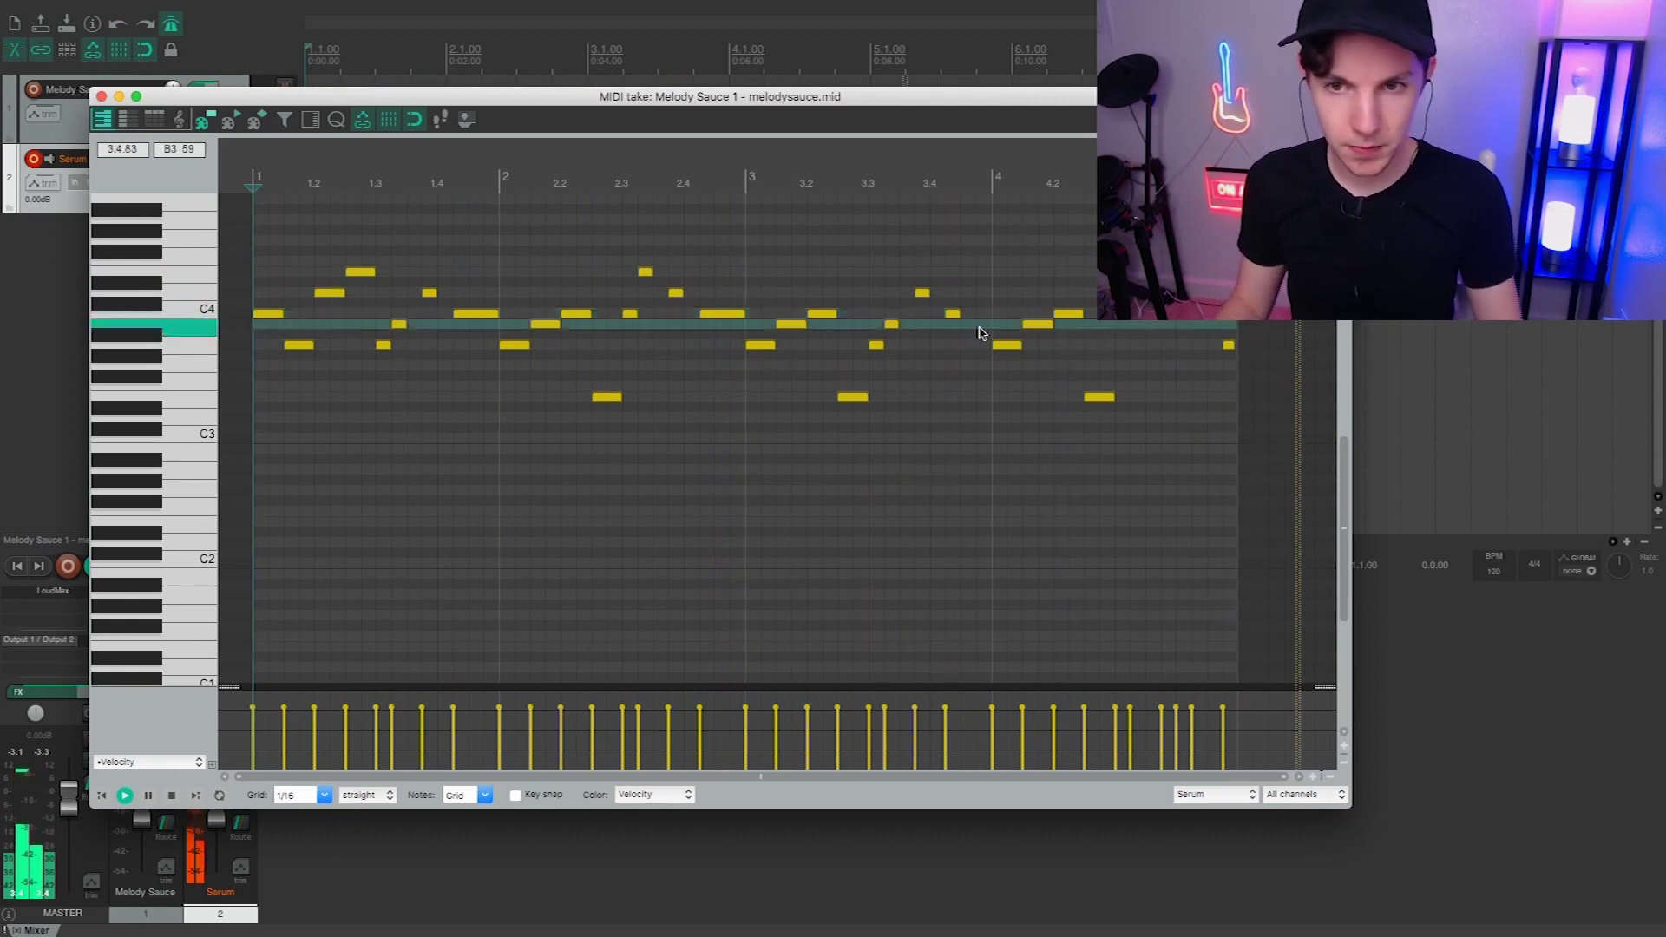
key("space")
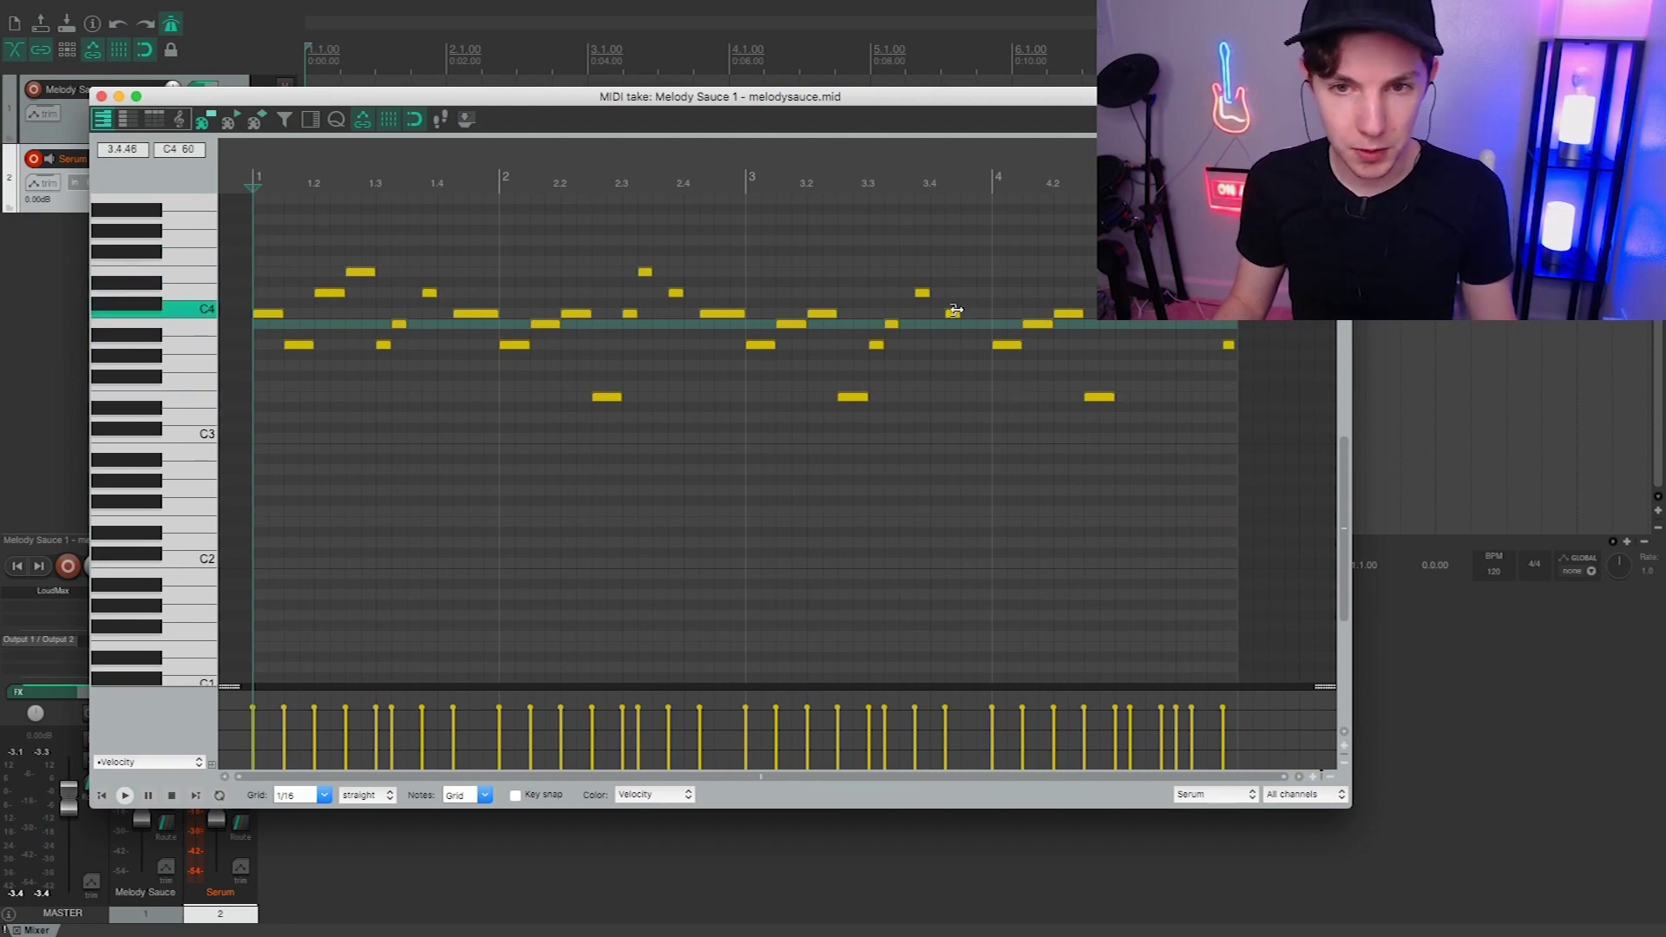
left_click_drag(960, 313, 992, 317)
left_click(748, 183)
key("space")
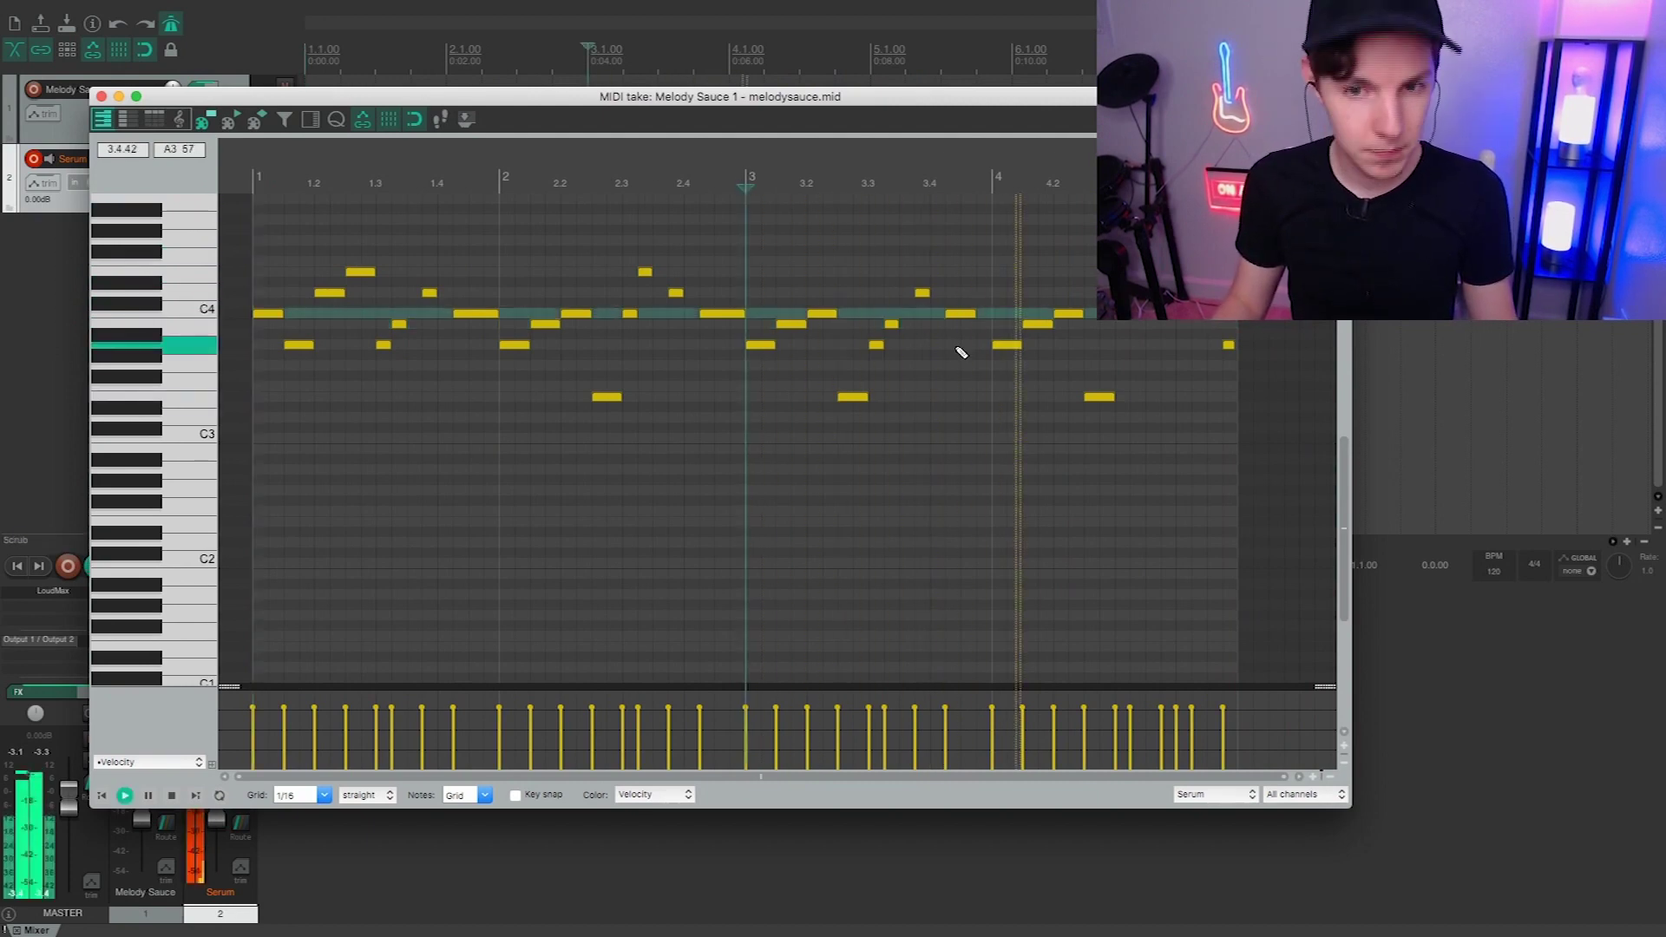
key("space")
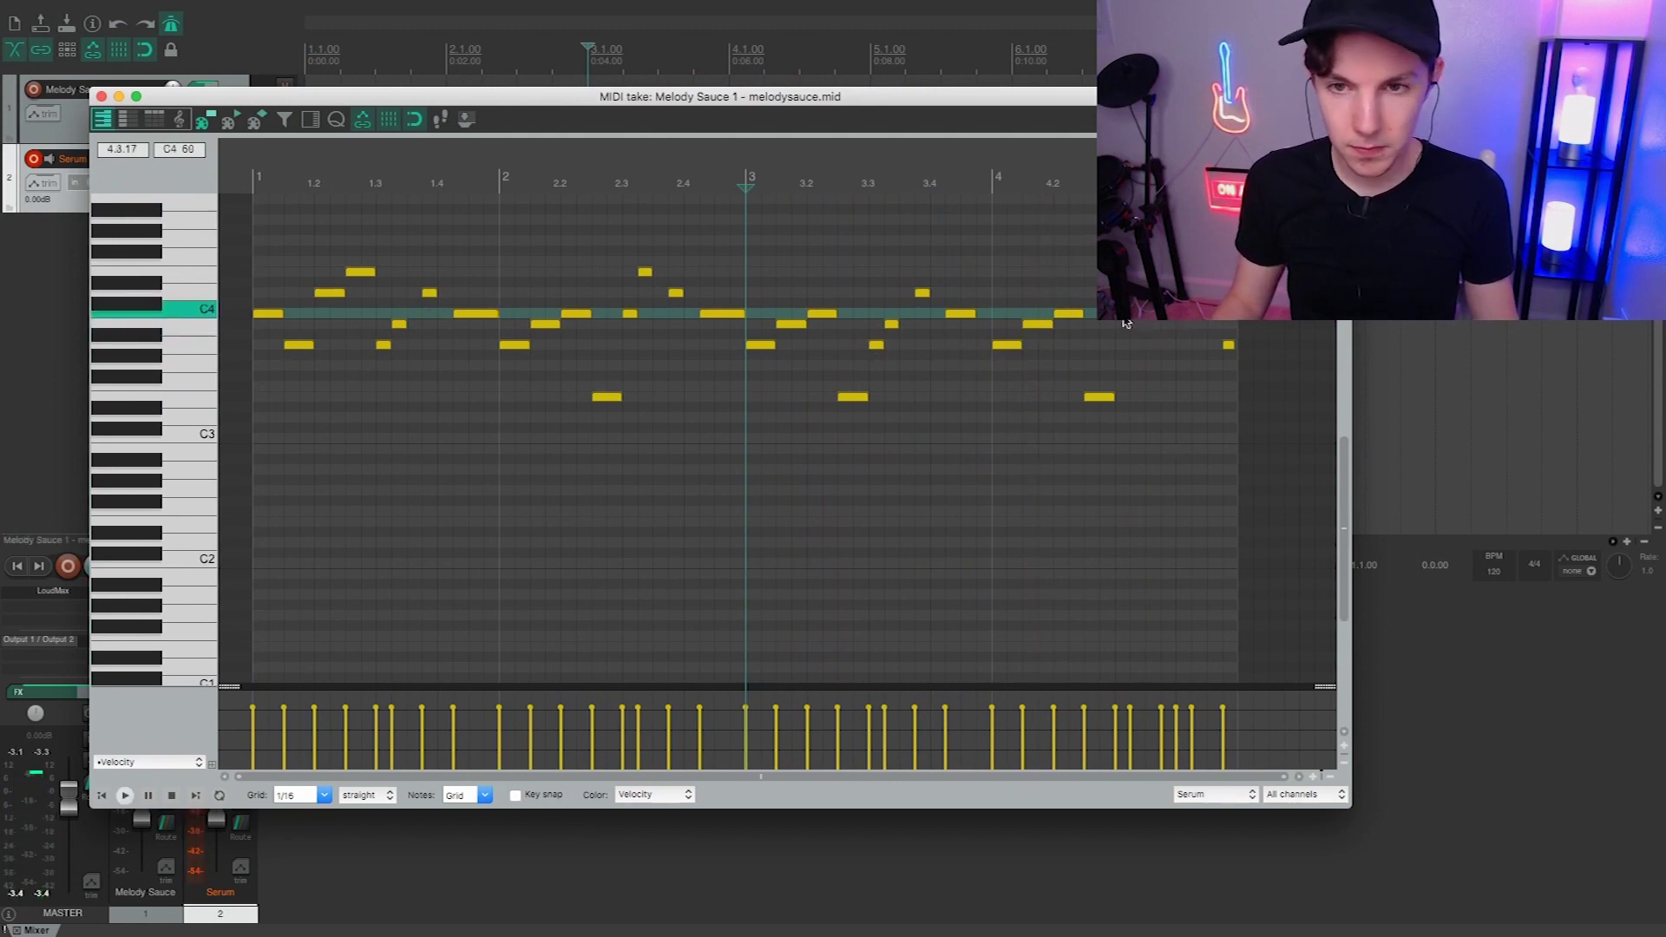
- Play the melody from bar 4 and delete the short A3 note ending that bar
left_click(1019, 205)
key("space")
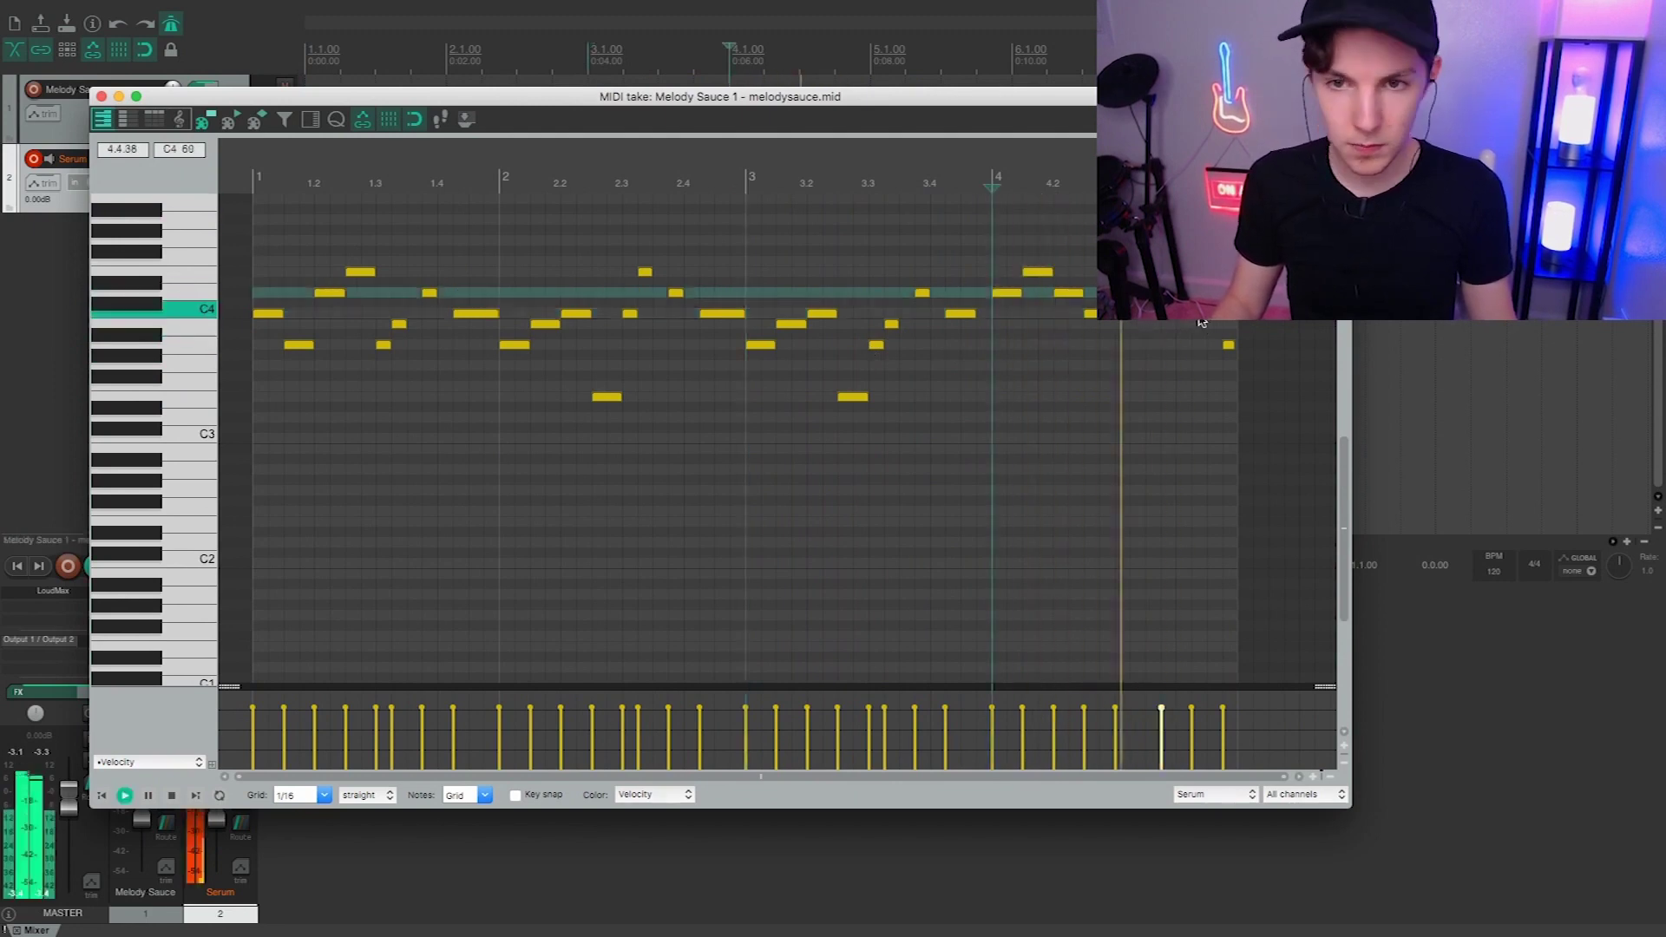
double_click(1226, 344)
key("space")
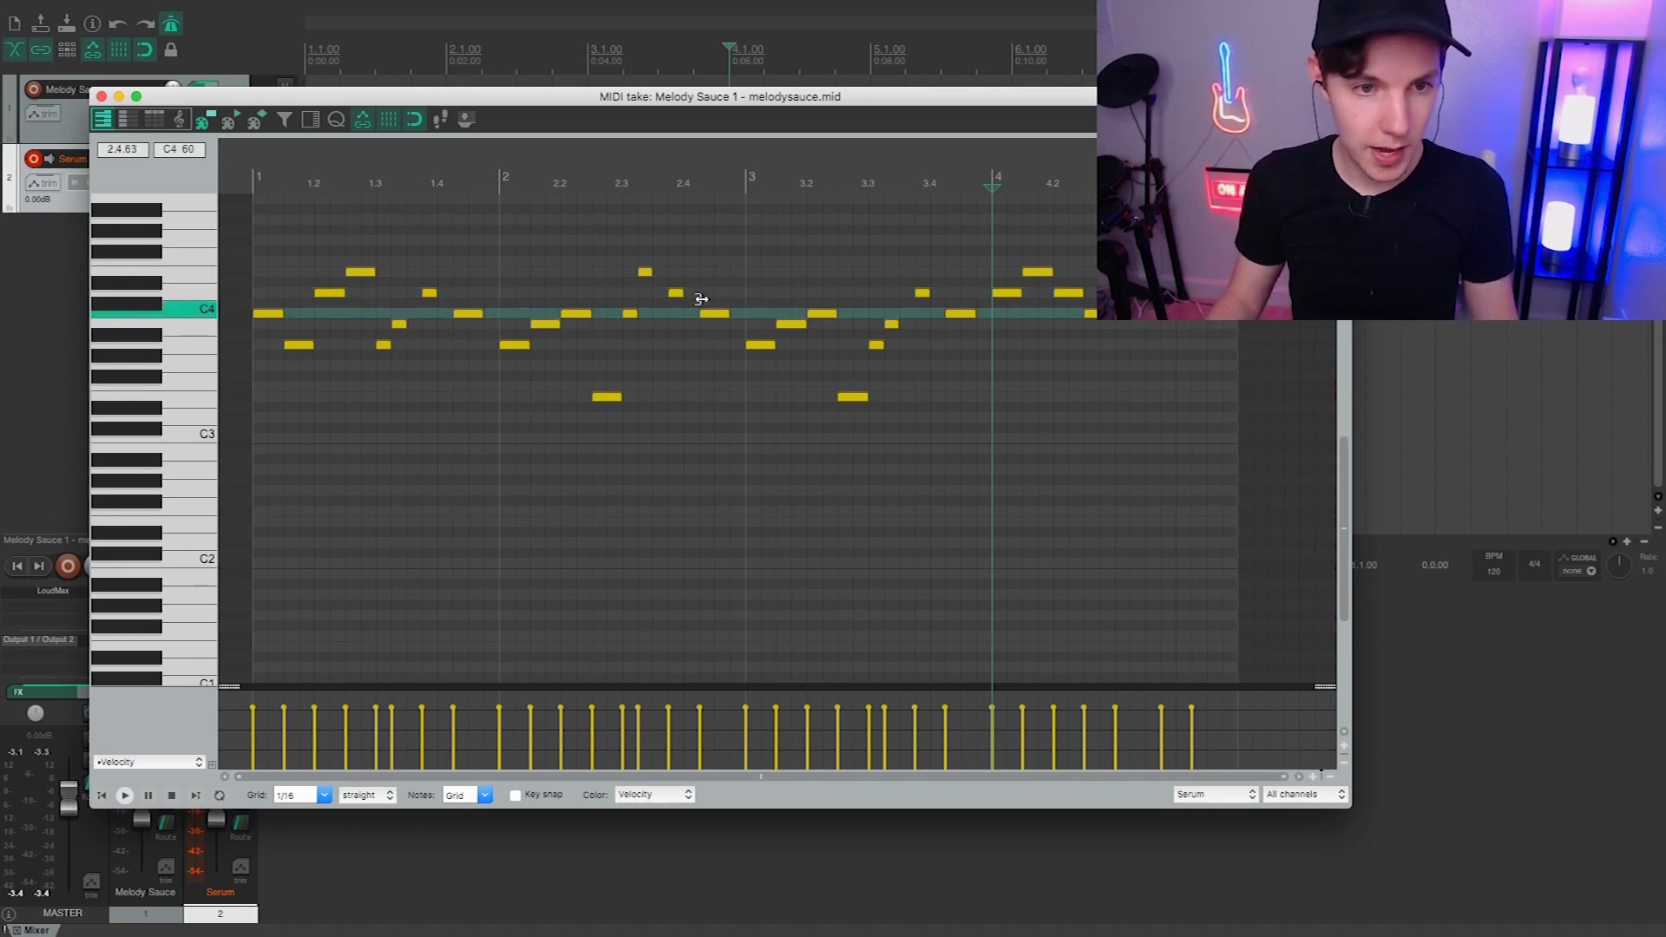
- Close the MIDI editor and duplicate the Serum track
left_click(102, 96)
left_click(178, 181)
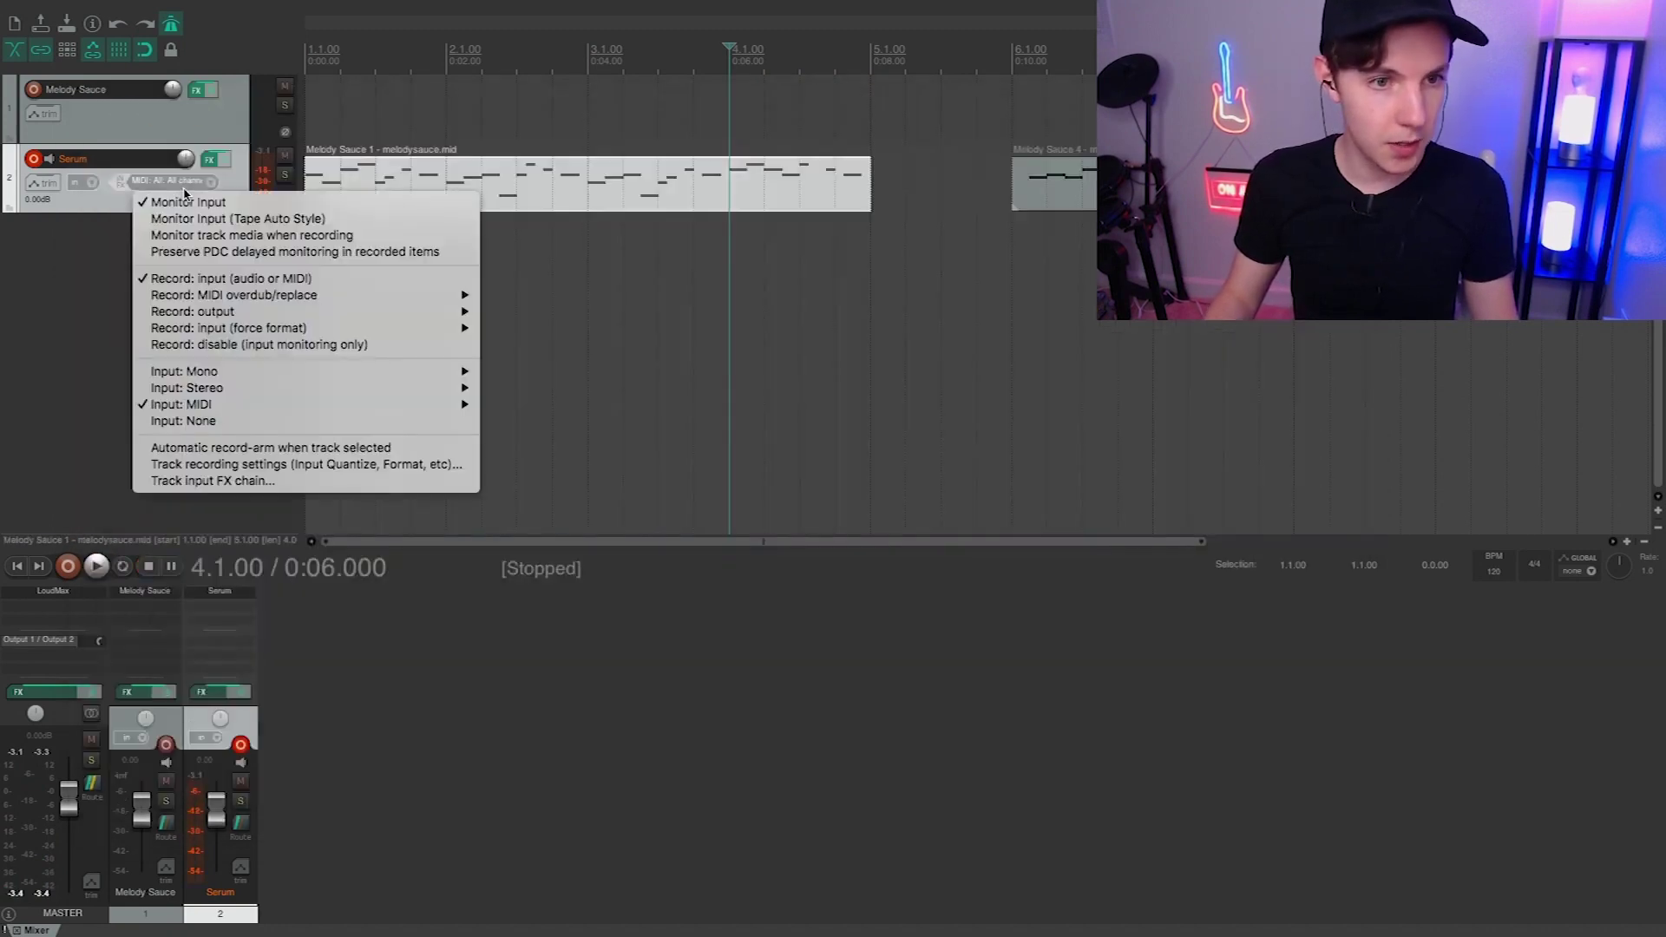
left_click(96, 208)
right_click(149, 202)
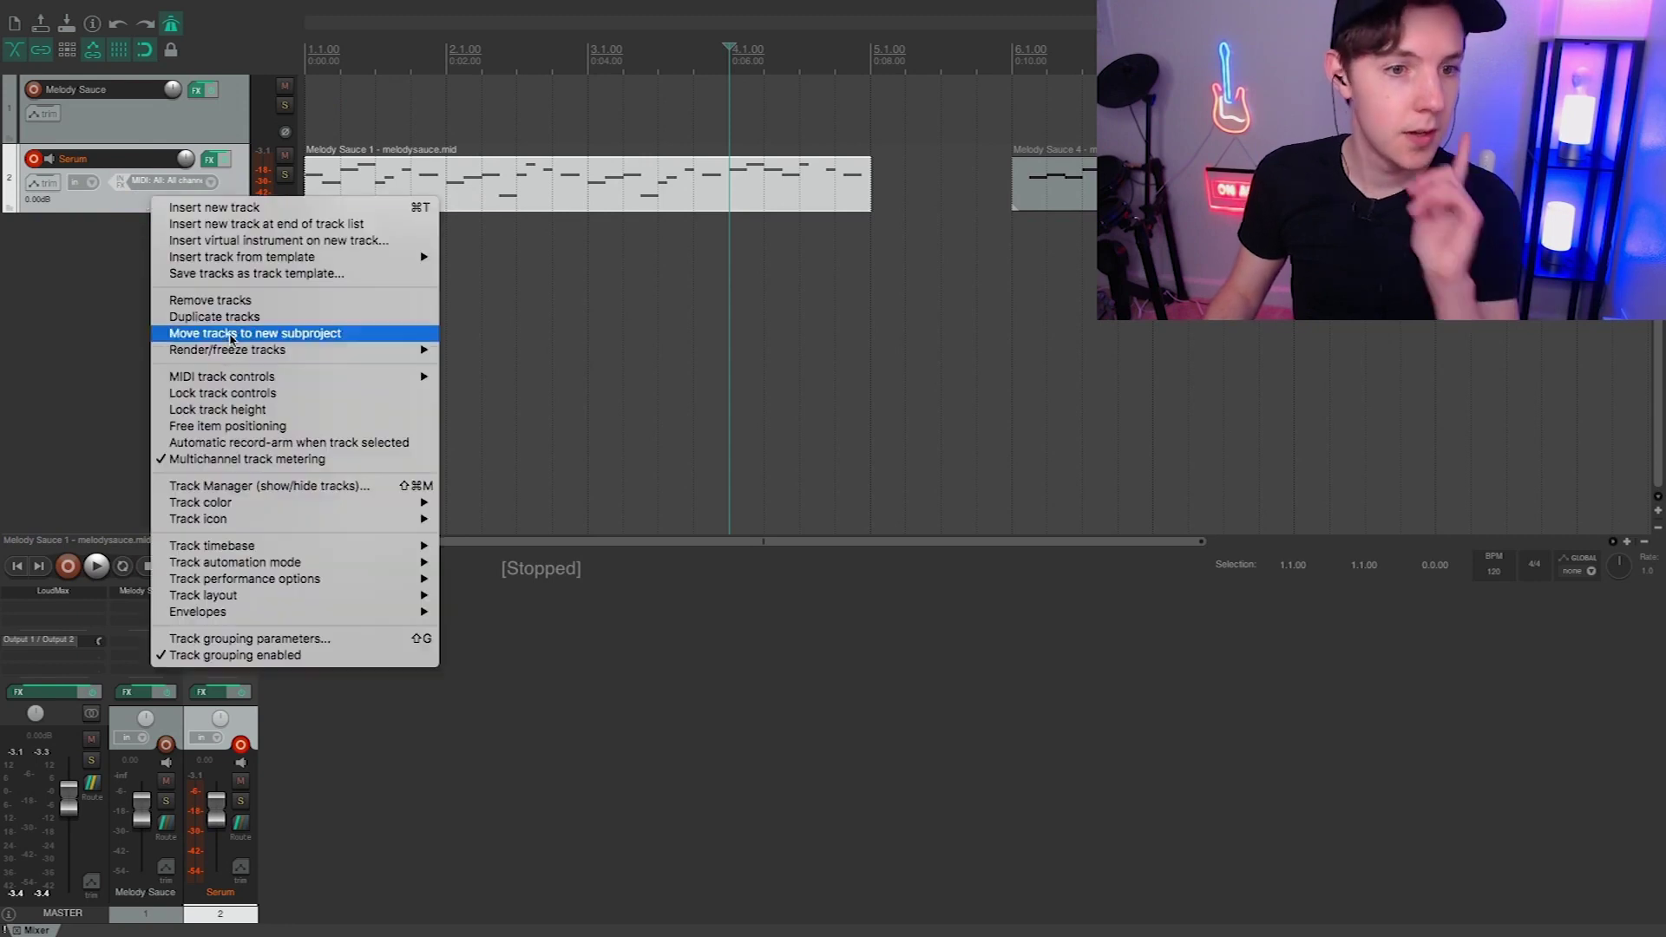
left_click(230, 317)
- Delete both copied MIDI items from the duplicated Serum track
left_click(545, 269)
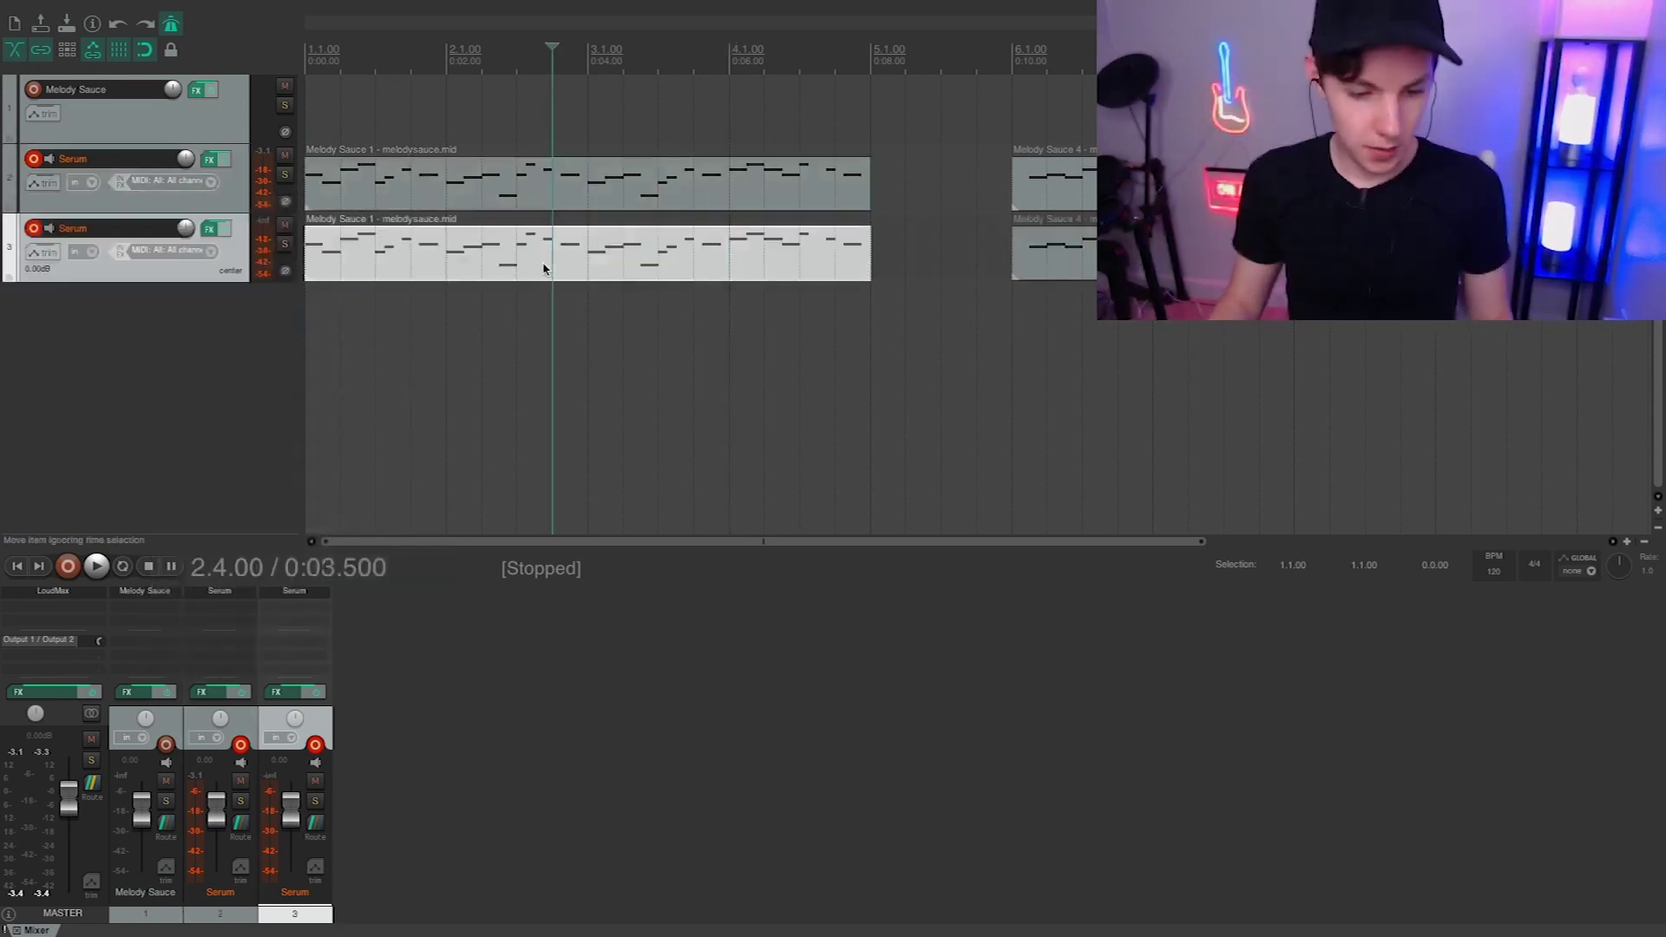
key("Delete")
left_click(1118, 247)
key("Delete")
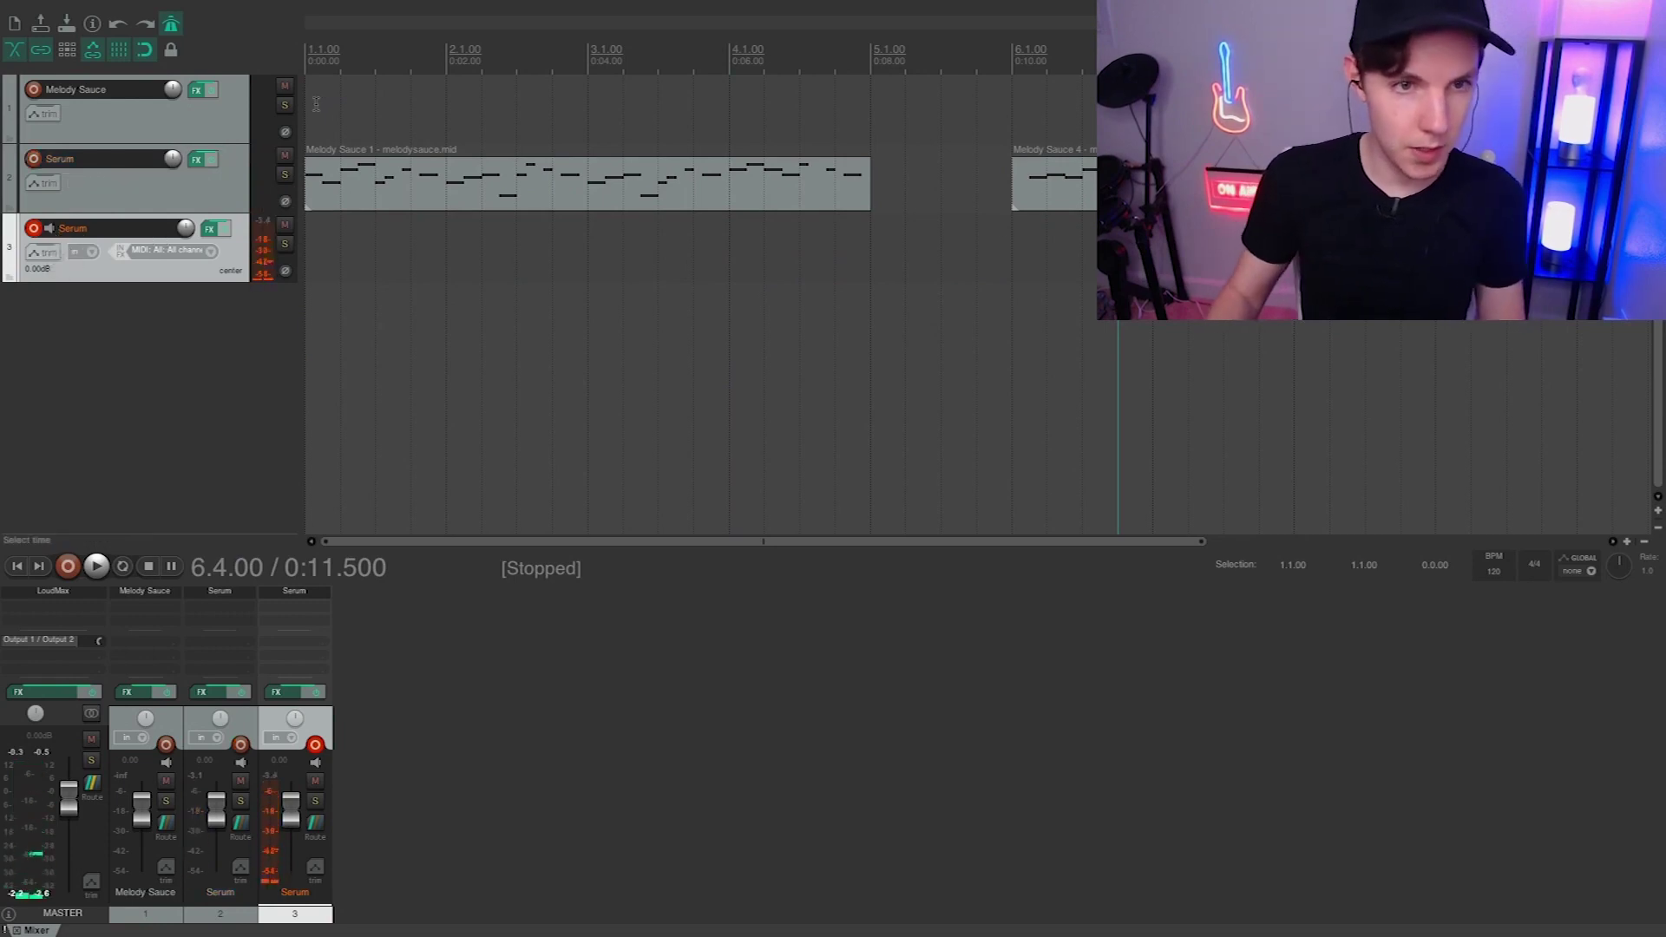
- Record a MIDI chord progression beneath the melody on the duplicated Serum track
left_click(68, 567)
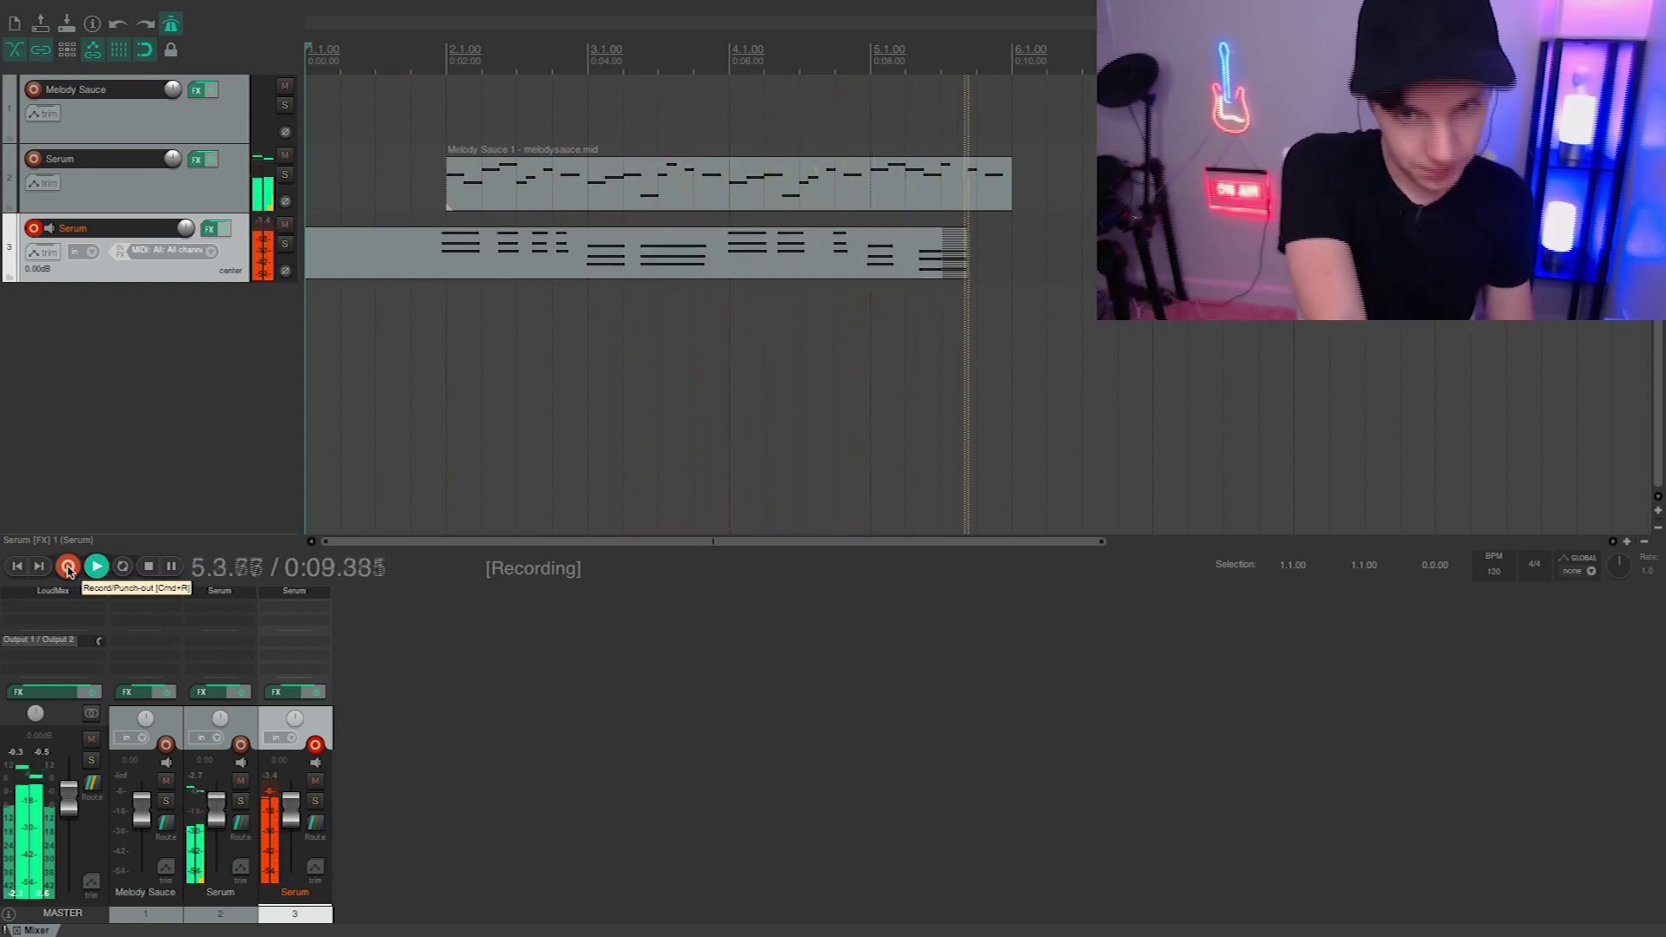
left_click(67, 567)
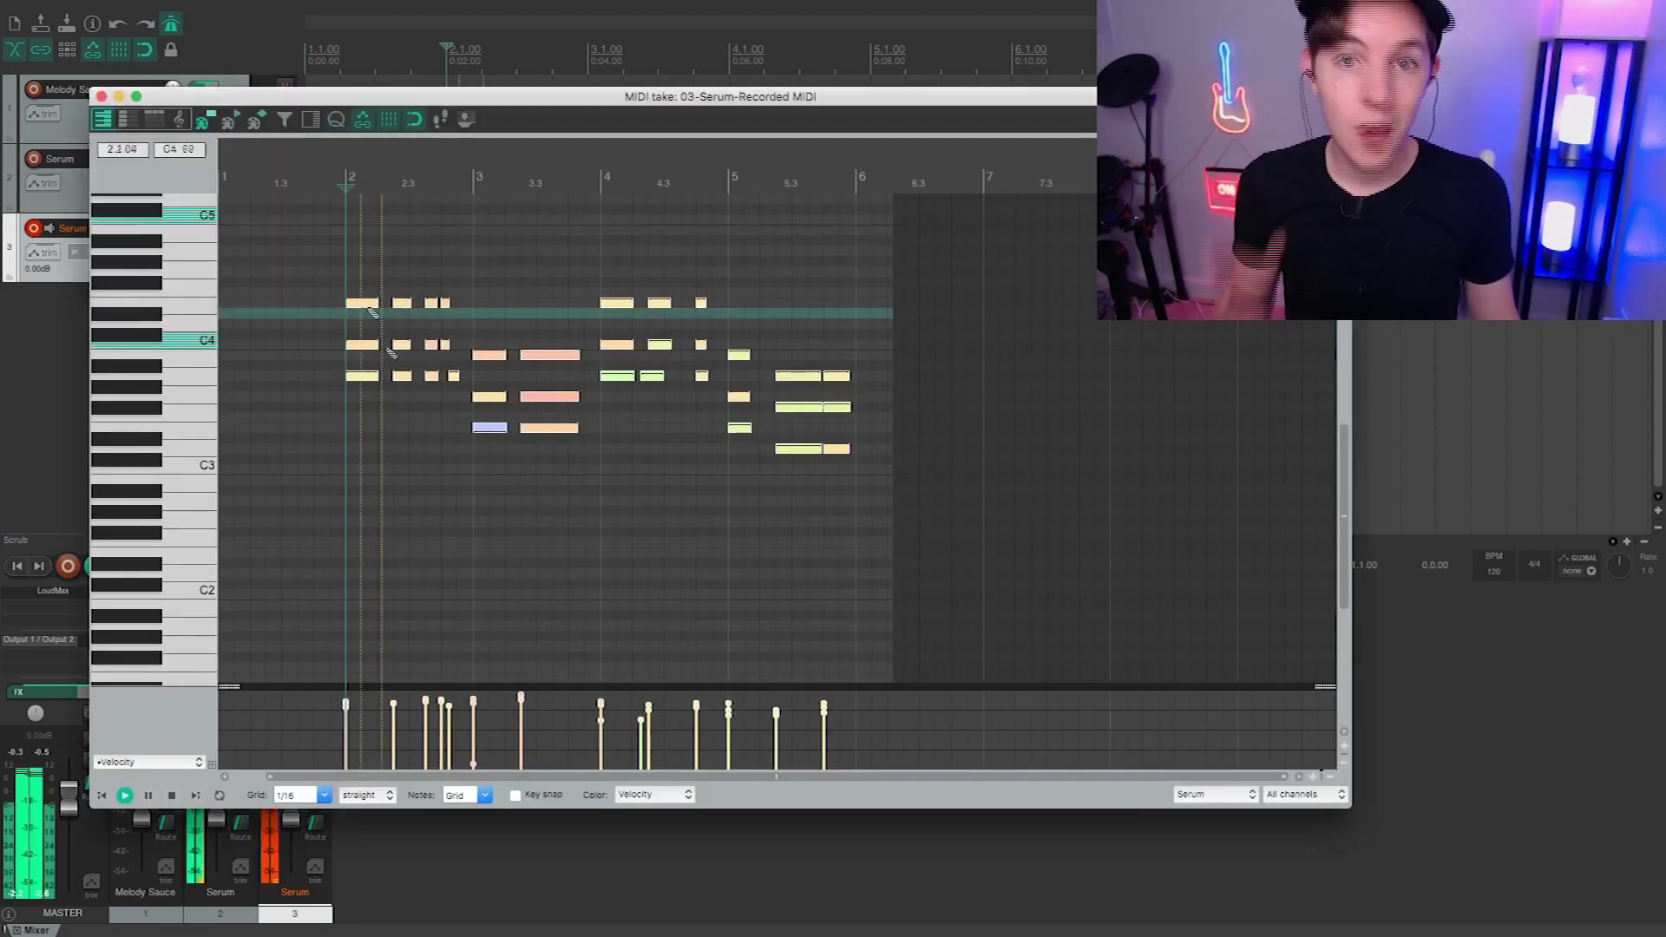
- Change the long chord in bar 3 of the recorded MIDI to F3, A3 and C4
scroll(373, 310, "up", 4)
left_click_drag(886, 396, 885, 376)
left_click_drag(885, 355, 886, 345)
left_click(885, 376)
left_click_drag(850, 428, 850, 417)
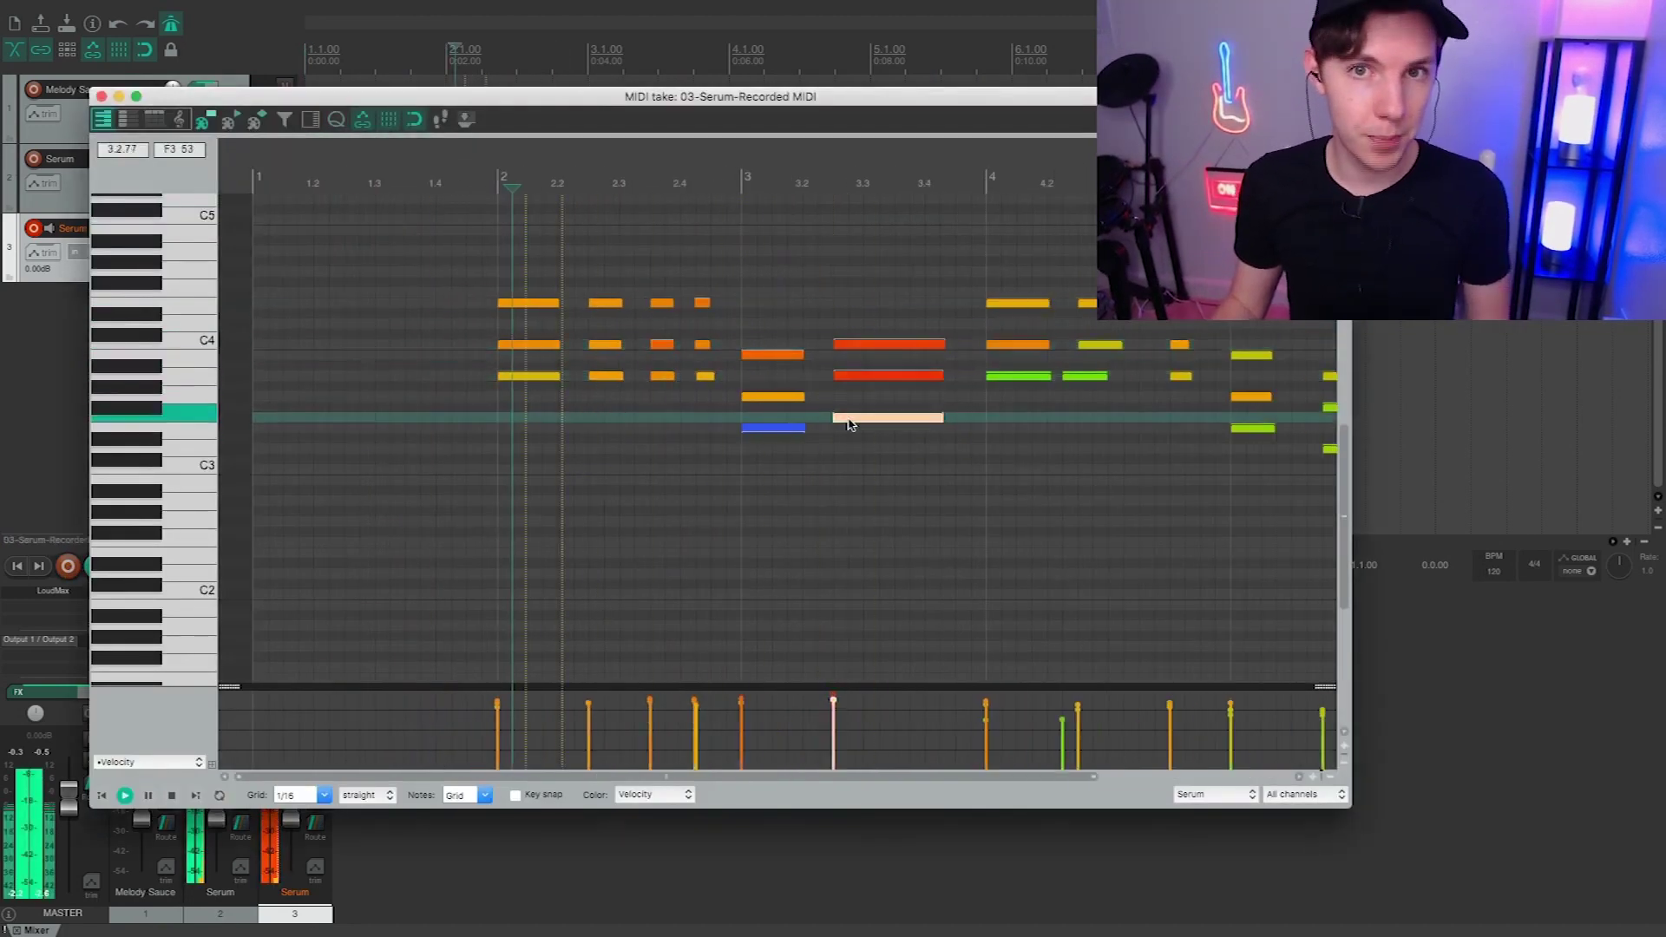
- Move the last chords of bars 4 and 5 earlier and extend the long bar 3 chord to the start of bar 4
scroll(850, 426, "right", 4)
left_click_drag(959, 376, 922, 375)
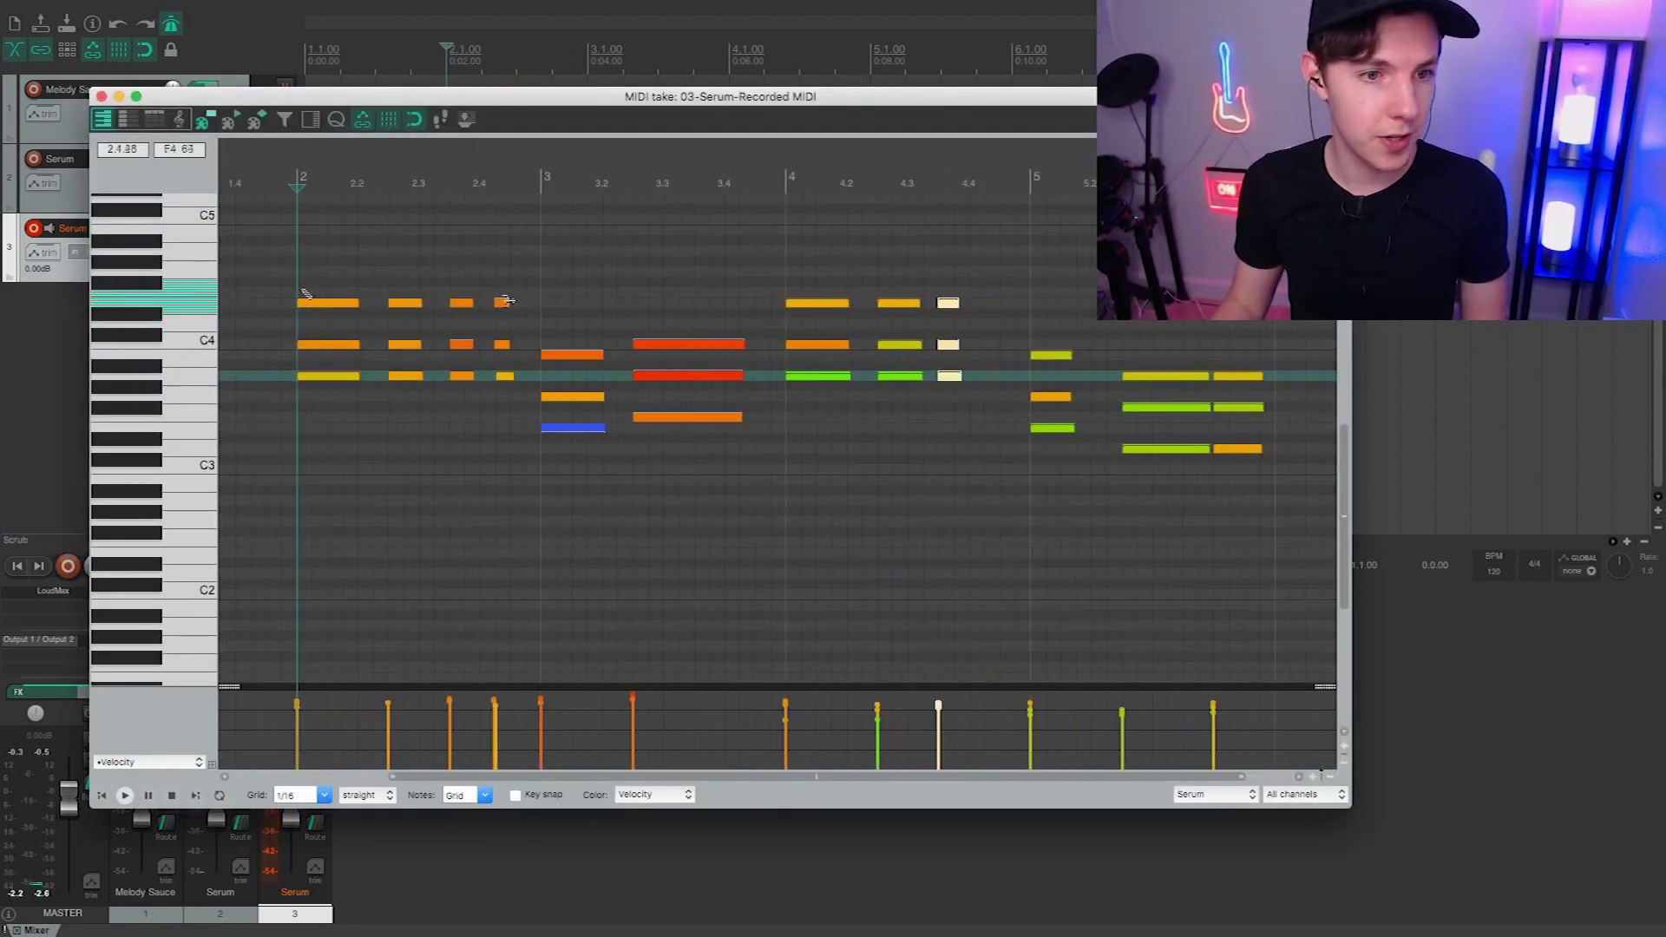
key("space")
left_click_drag(744, 375, 785, 376)
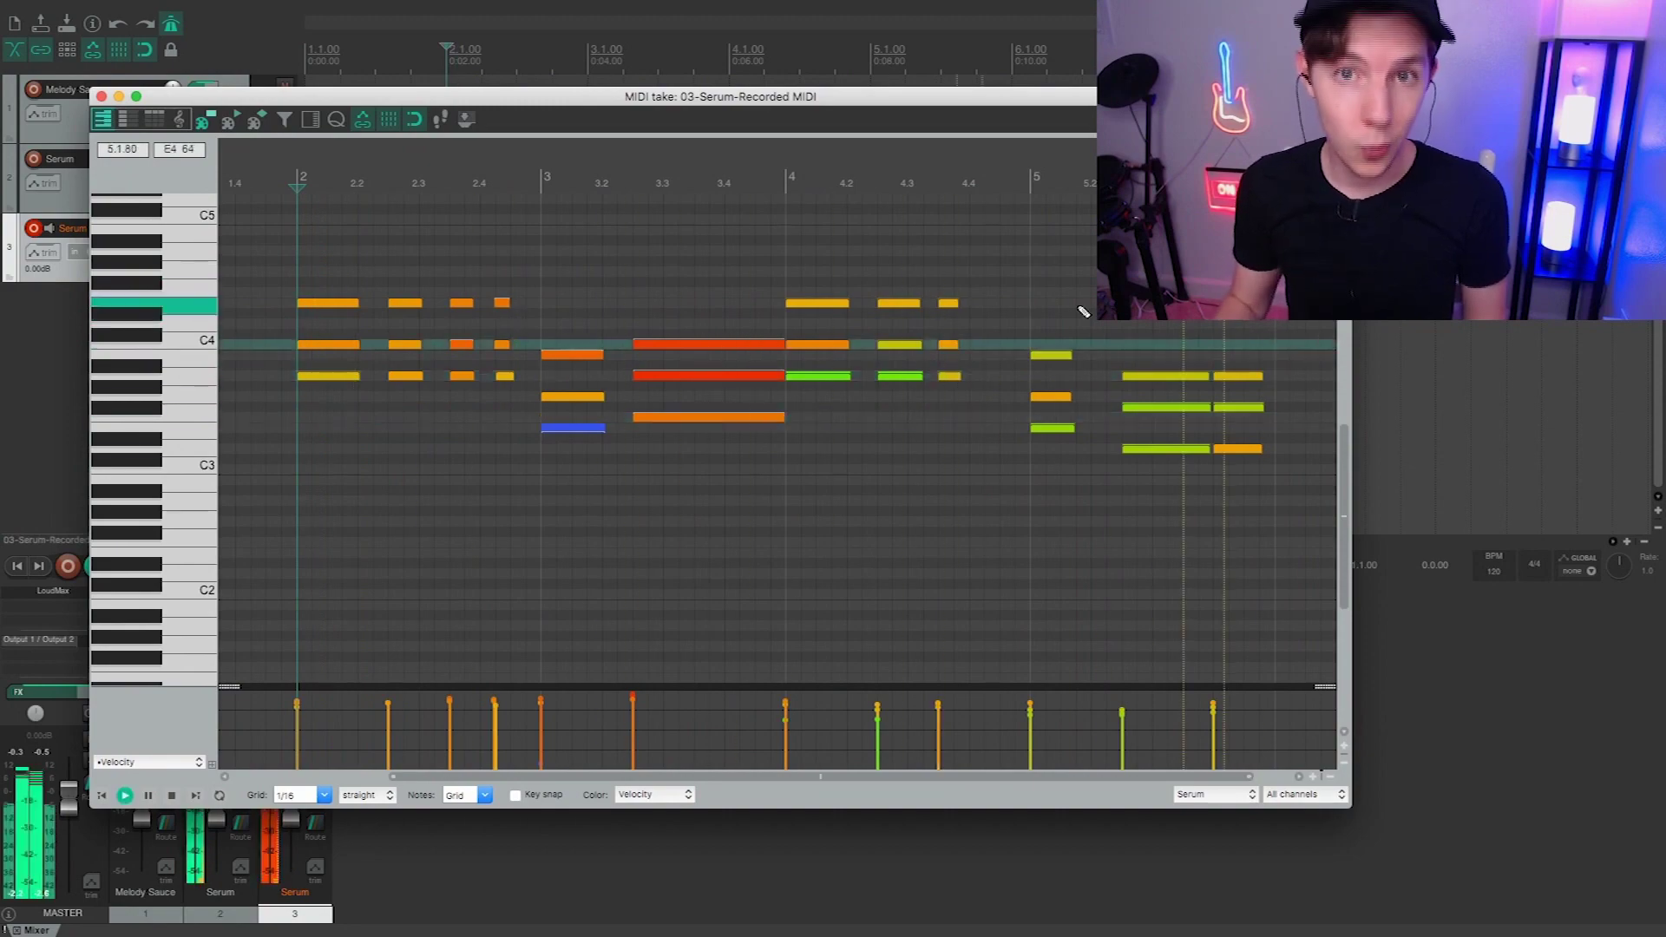
left_click_drag(1233, 448, 1175, 448)
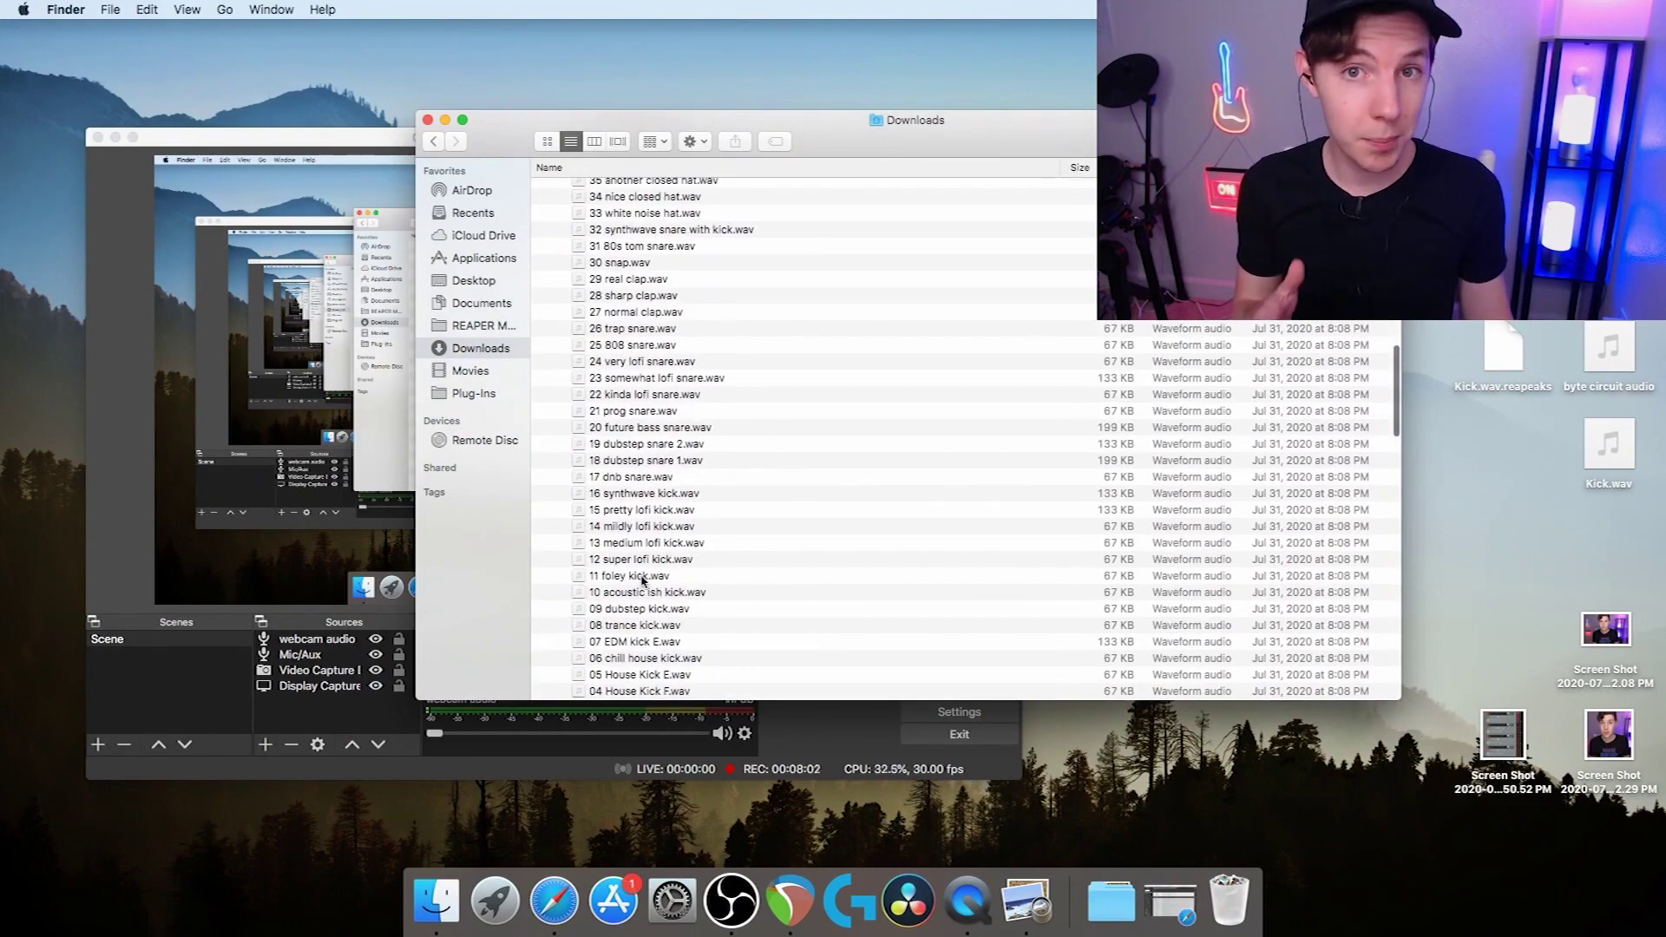
- Switch to Finder and browse the Downloads folder for a clap sample
scroll(643, 581, "down", 1)
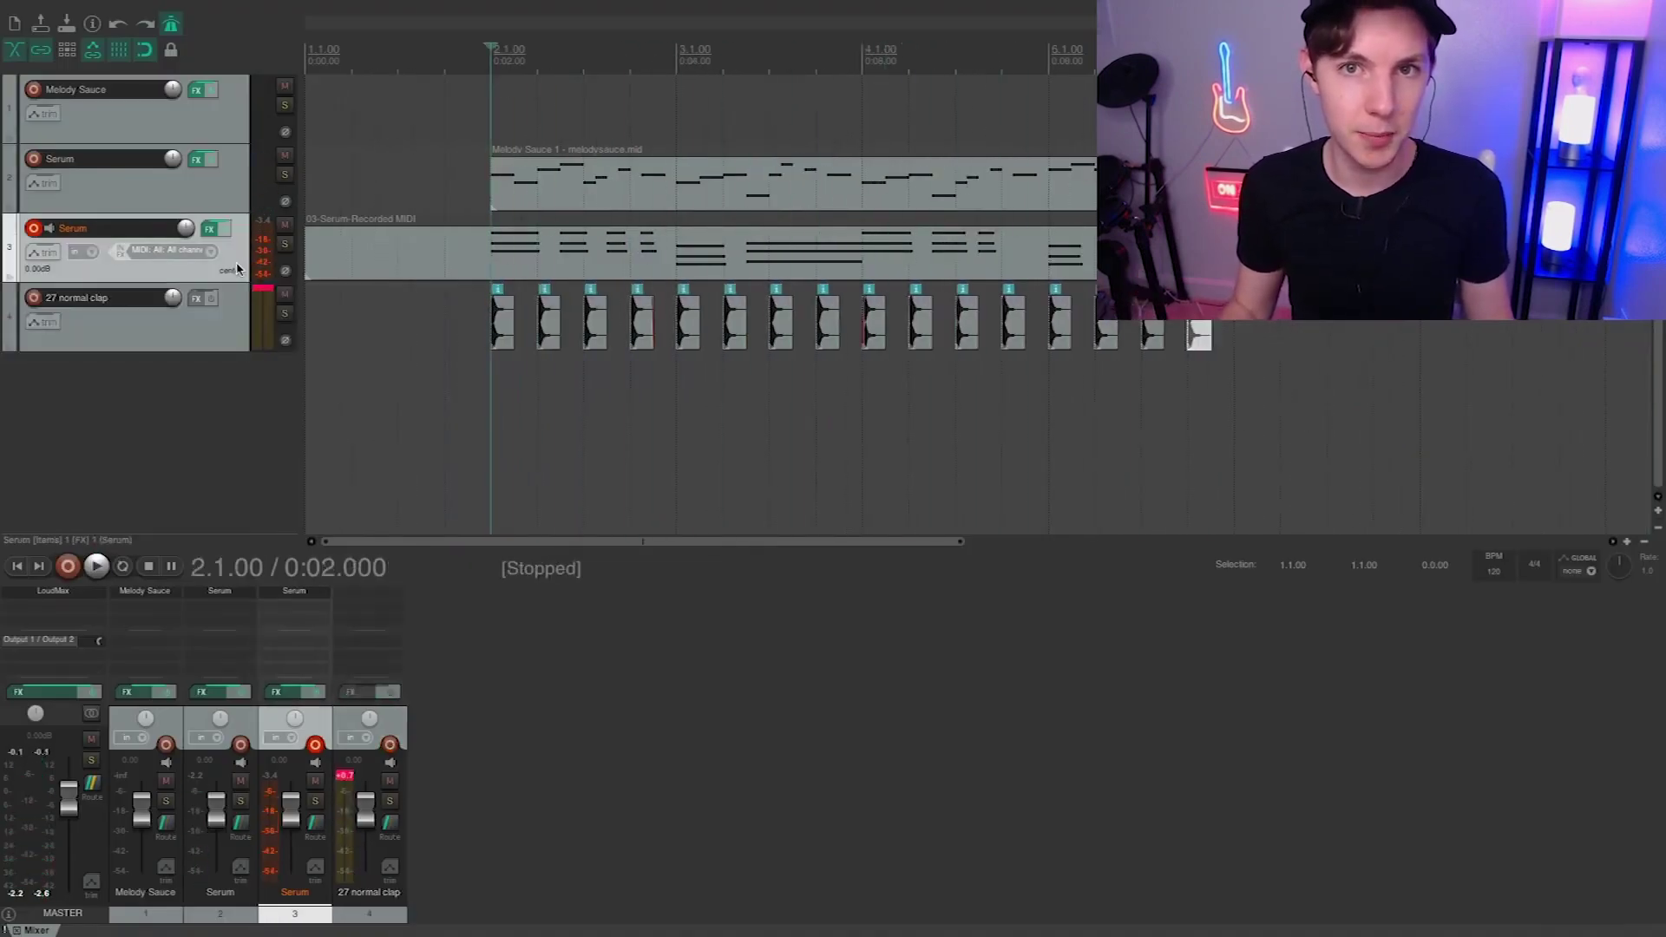
- Check the chord track's effects and play the melody, chords and claps together from bar 2
left_click(209, 228)
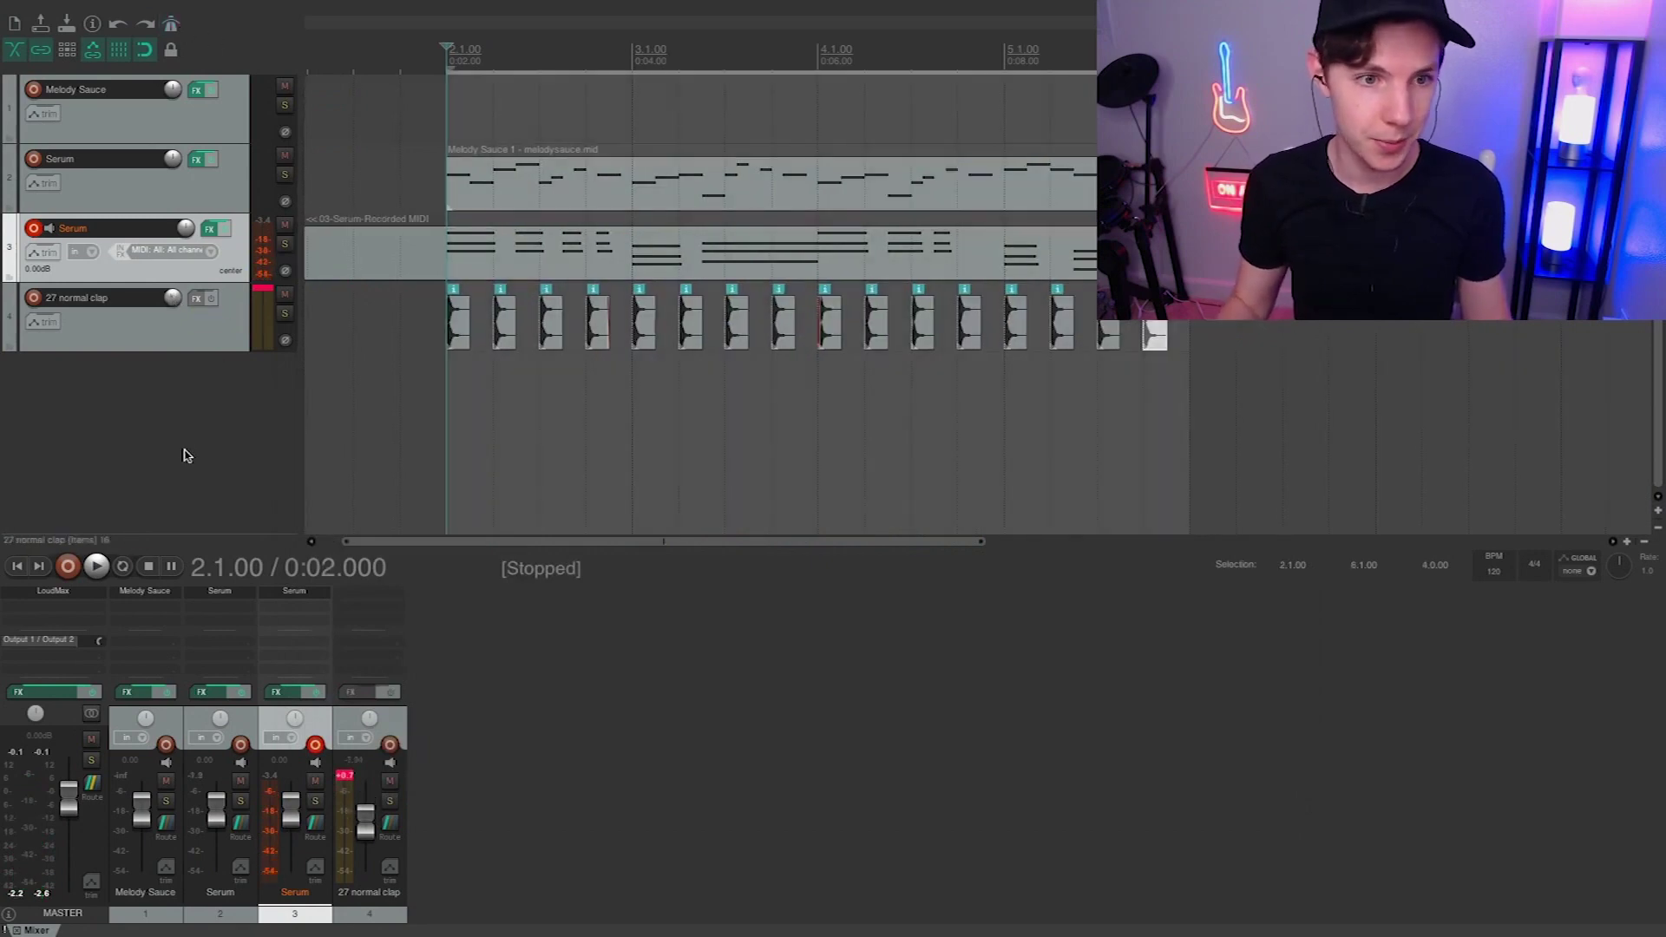
key("space")
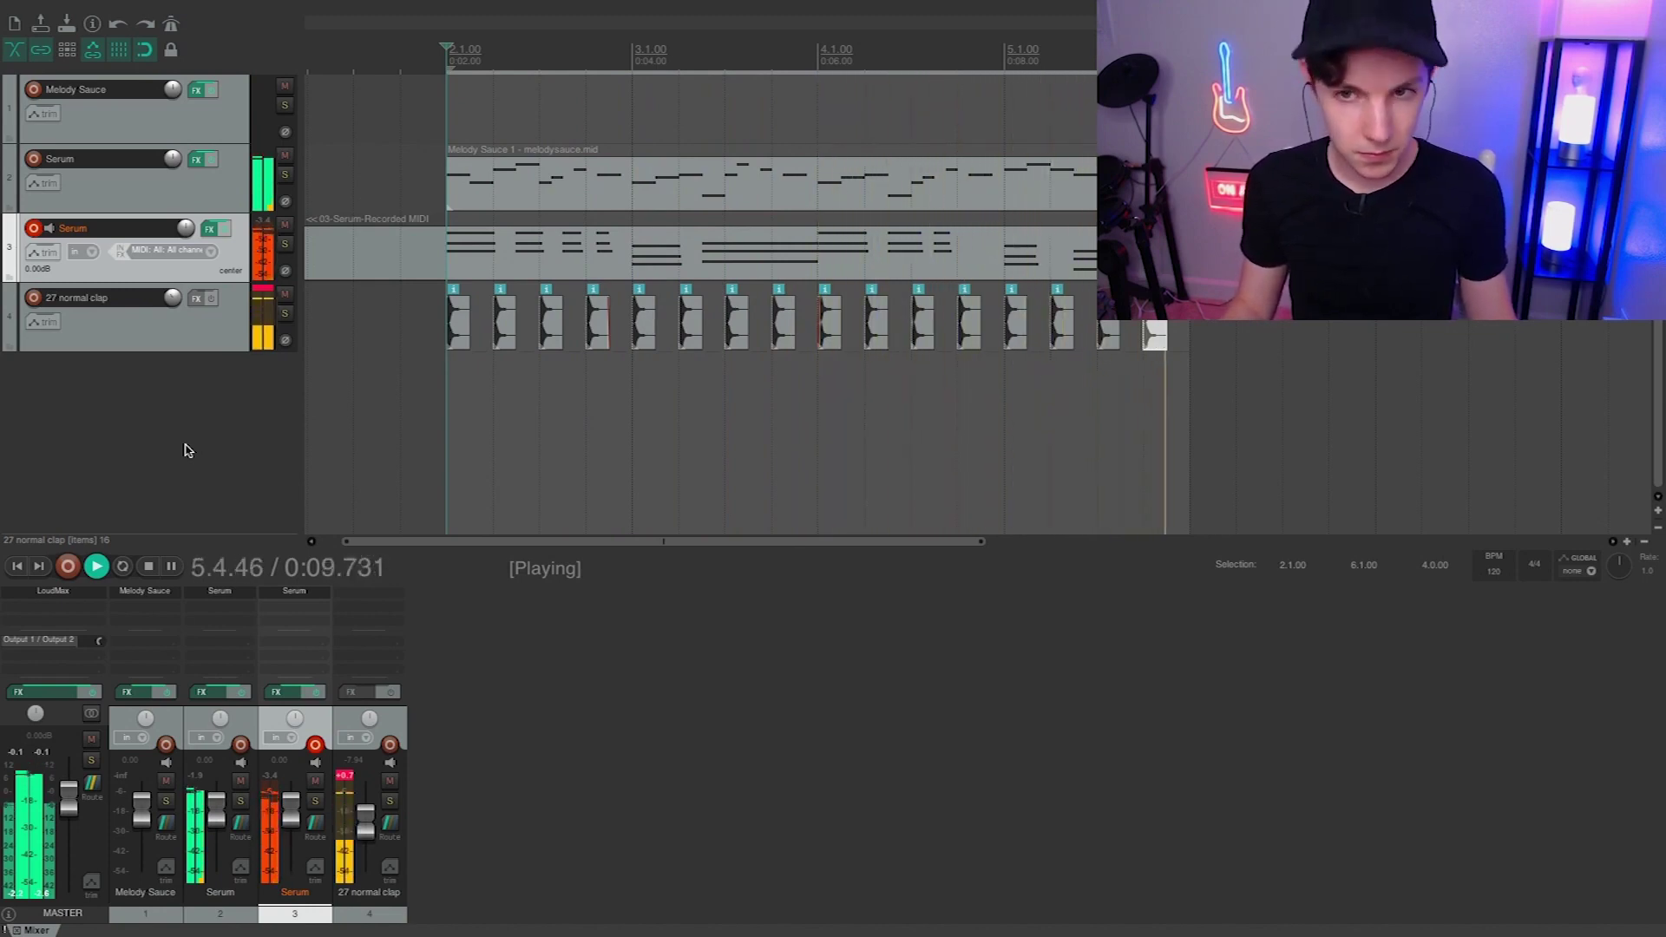
key("space")
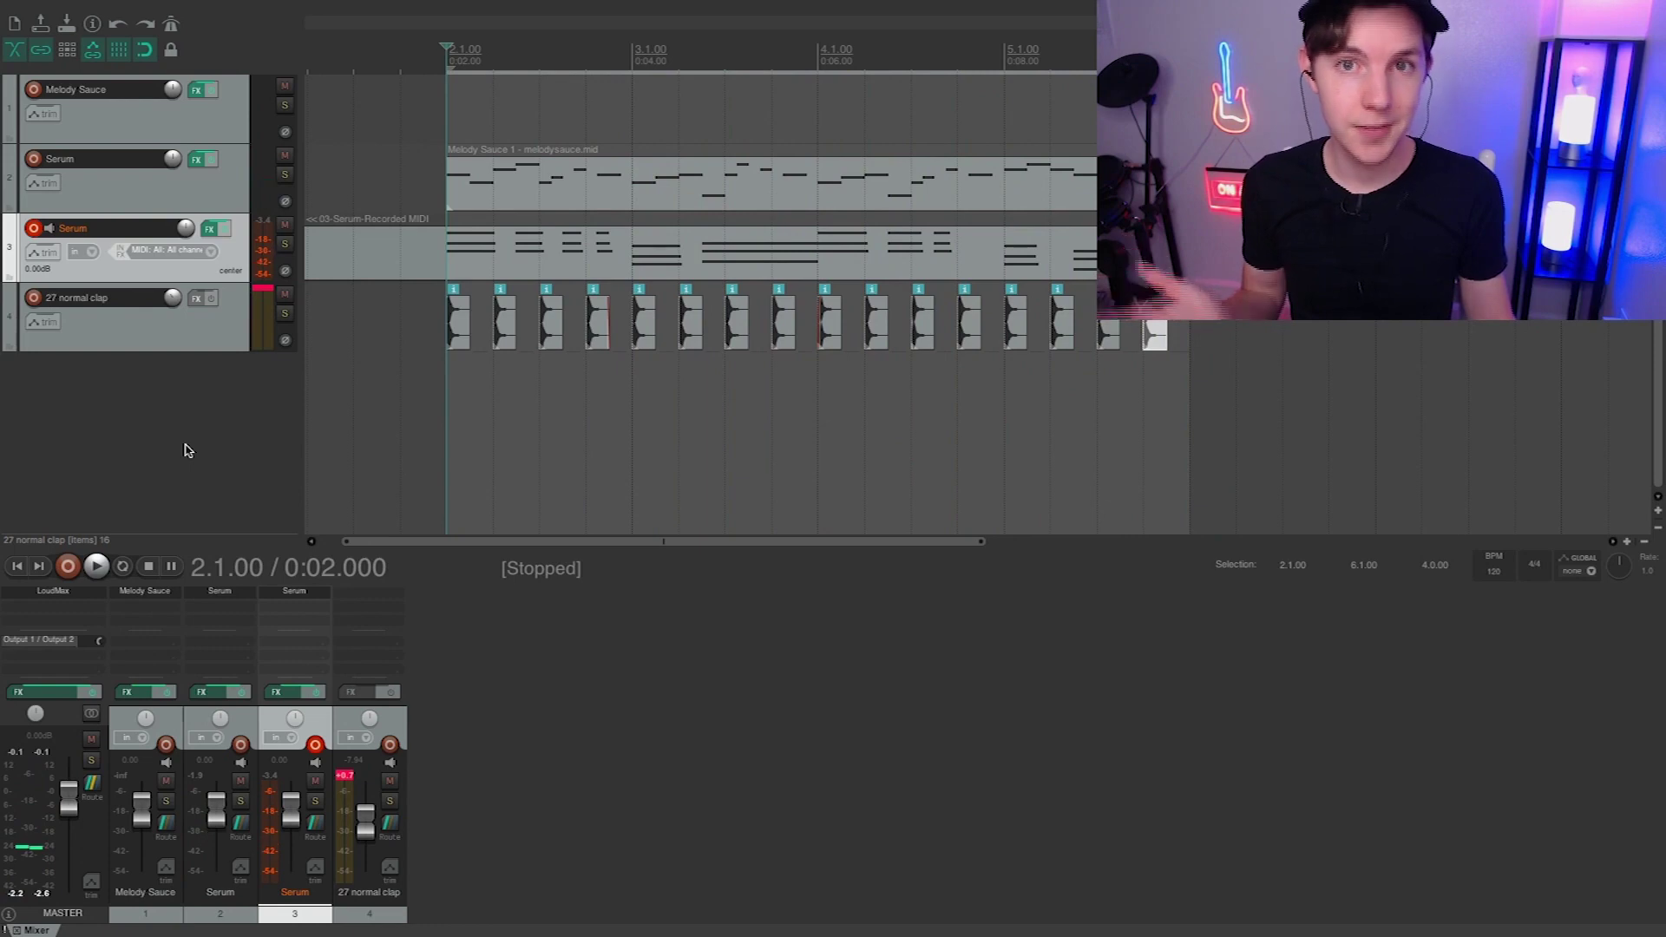